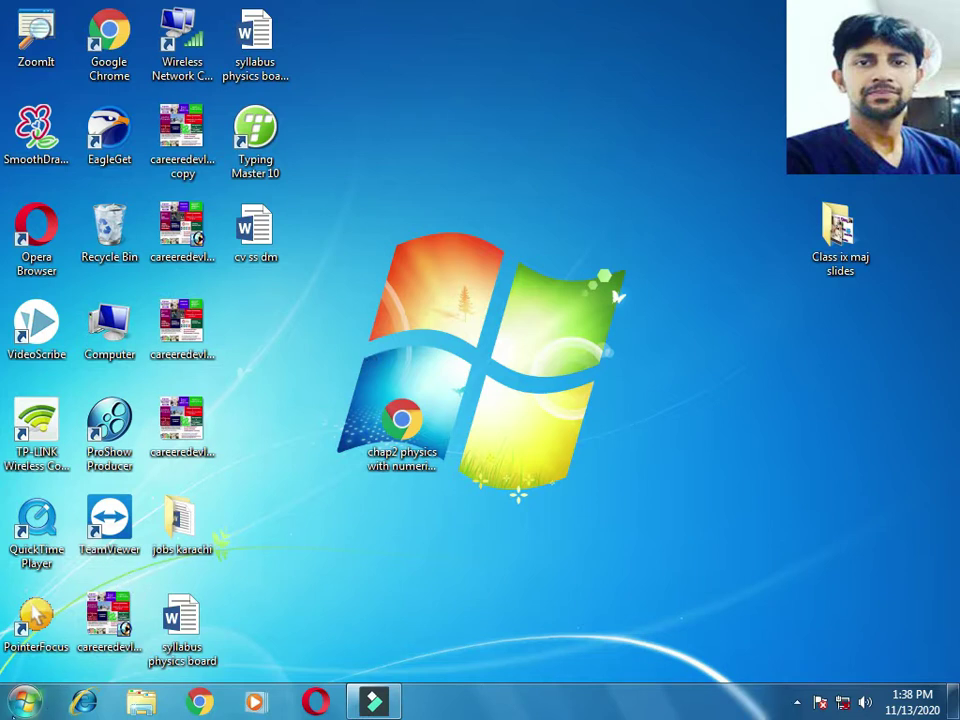
- Launch Excel 2013 from the Start menu's Microsoft Office 2013 folder
left_click(18, 706)
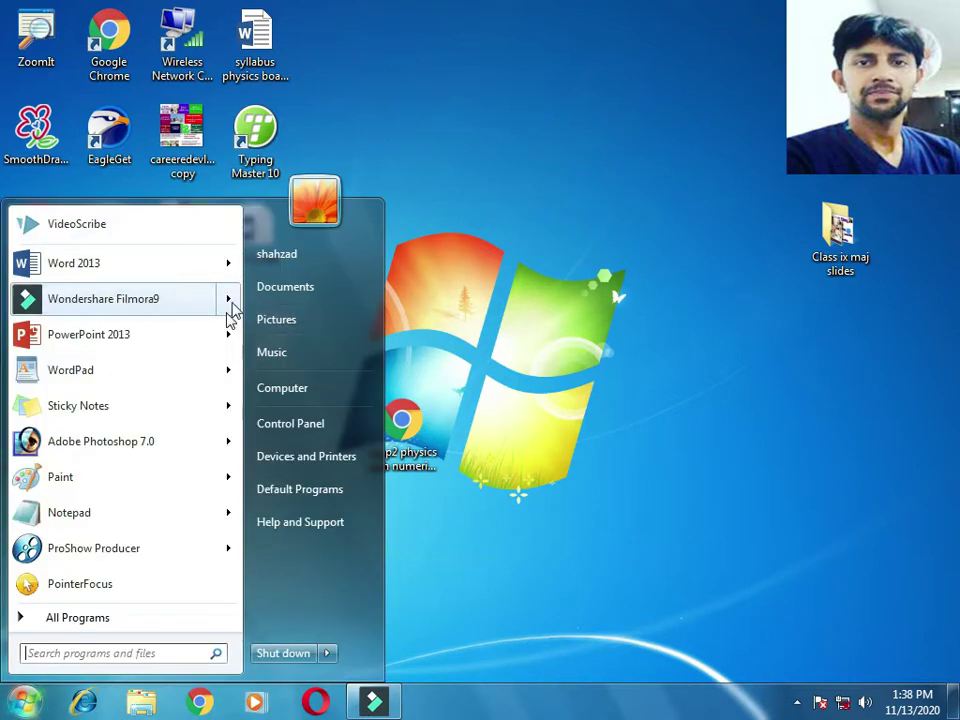
left_click(84, 617)
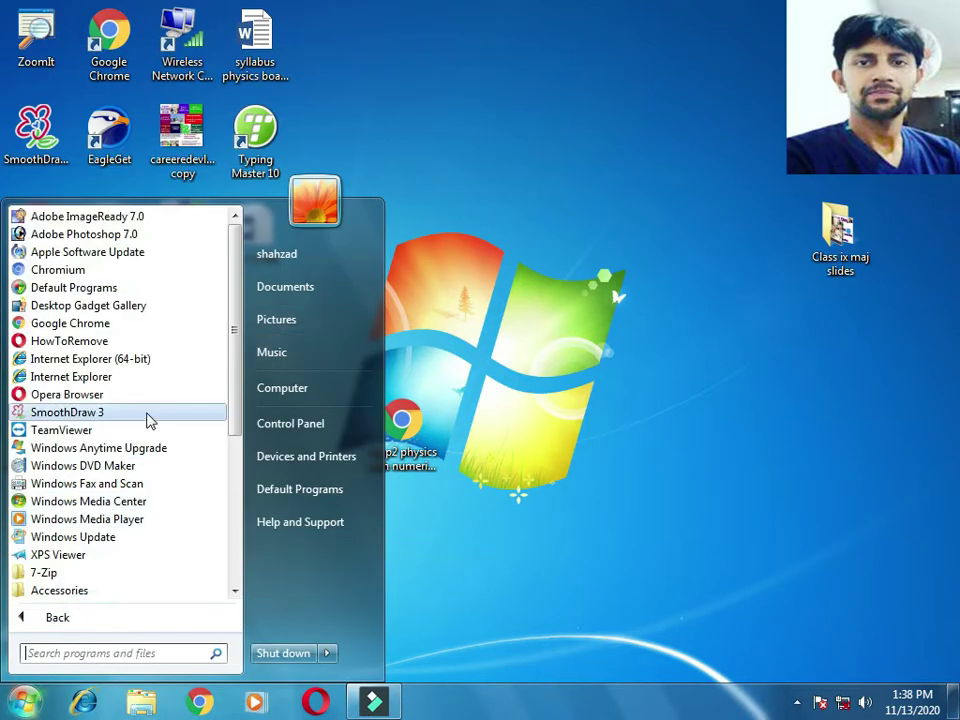
left_click_drag(231, 330, 237, 408)
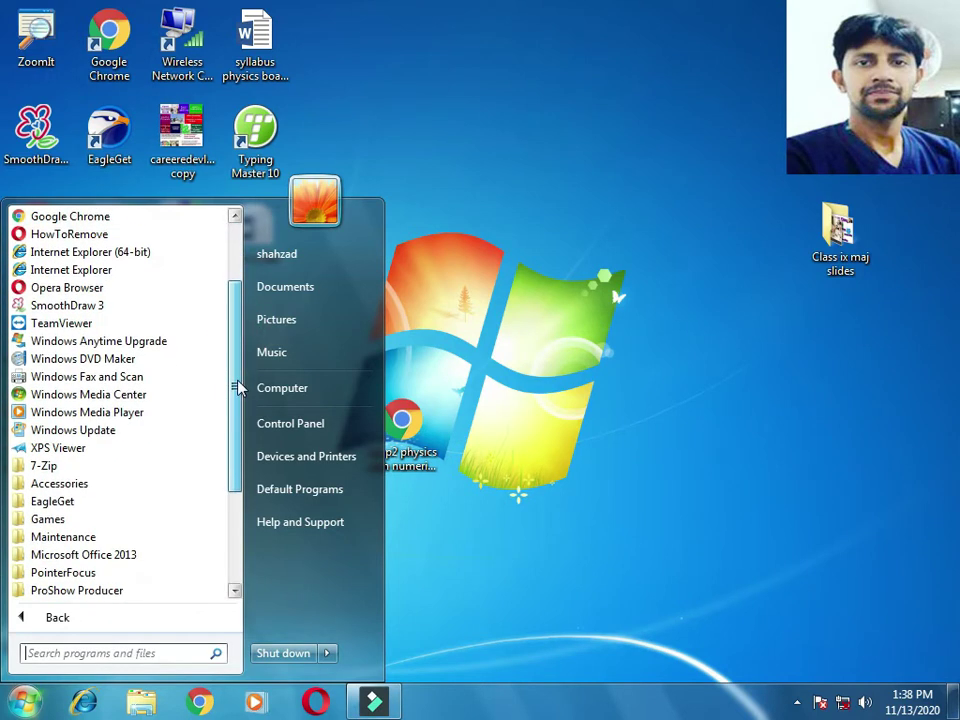
left_click(129, 499)
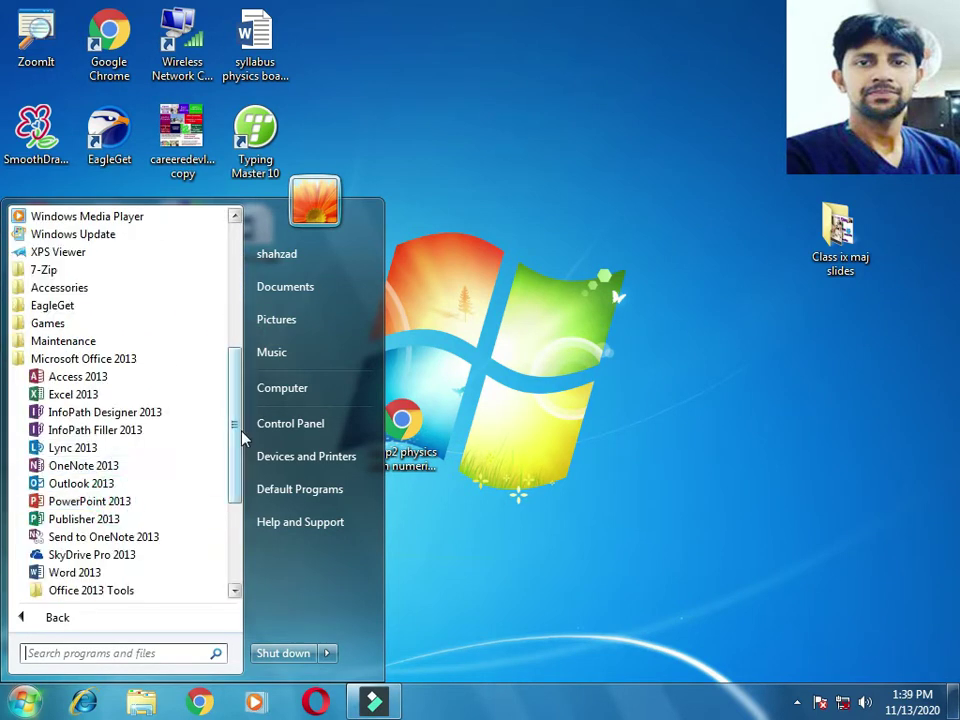
left_click(80, 394)
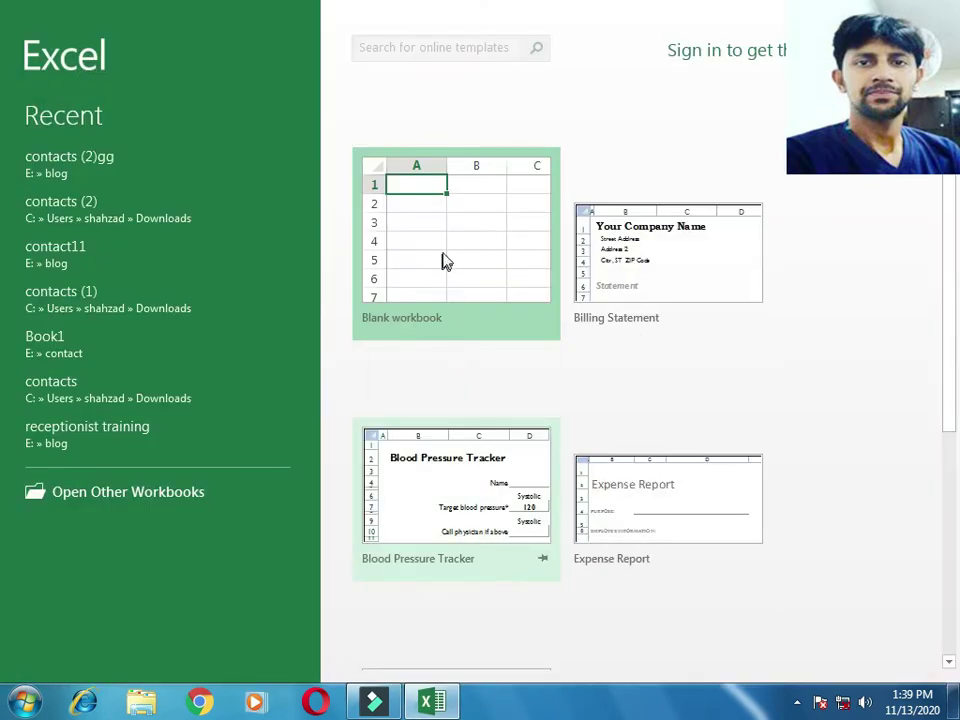
- Dismiss the activation prompt and create a new blank workbook, selecting a few cells, columns and rows
left_click(668, 528)
left_click(462, 275)
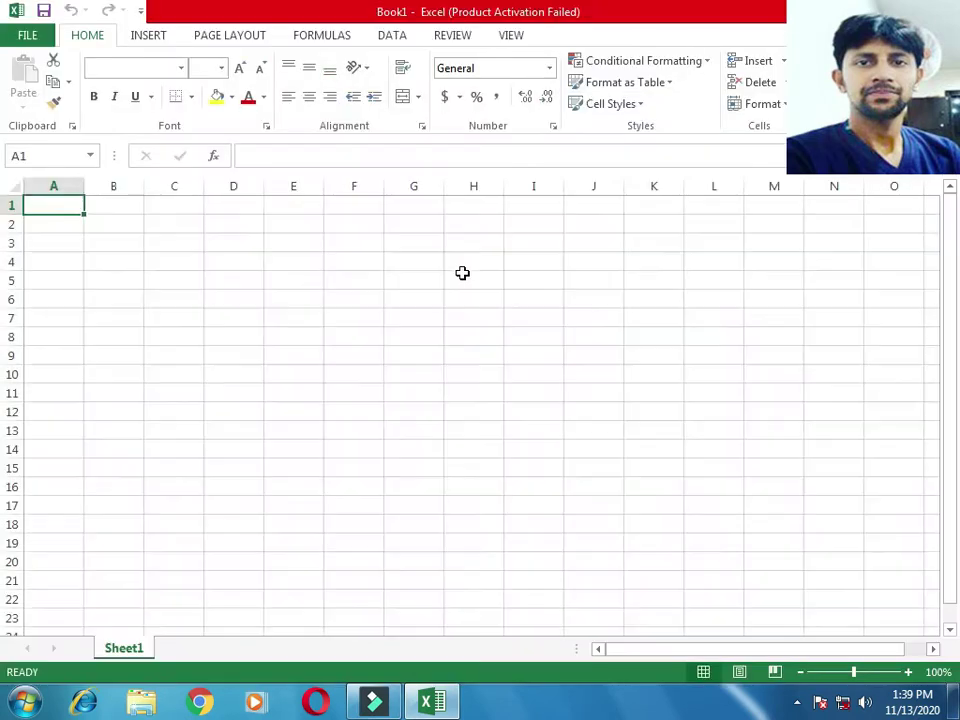
left_click(462, 273)
left_click(182, 242)
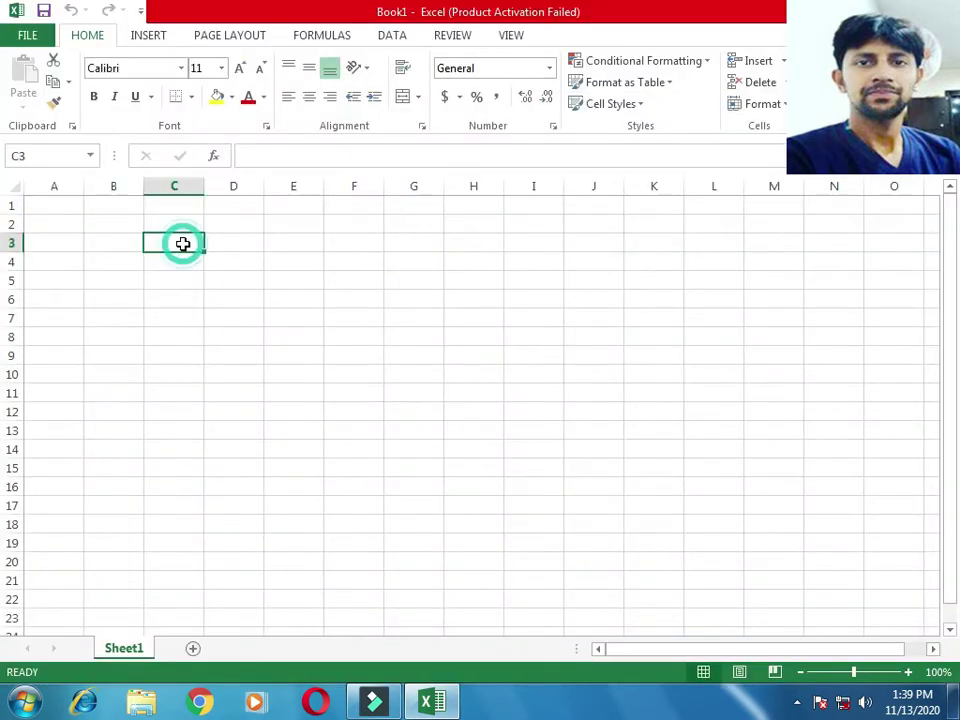
left_click(183, 186)
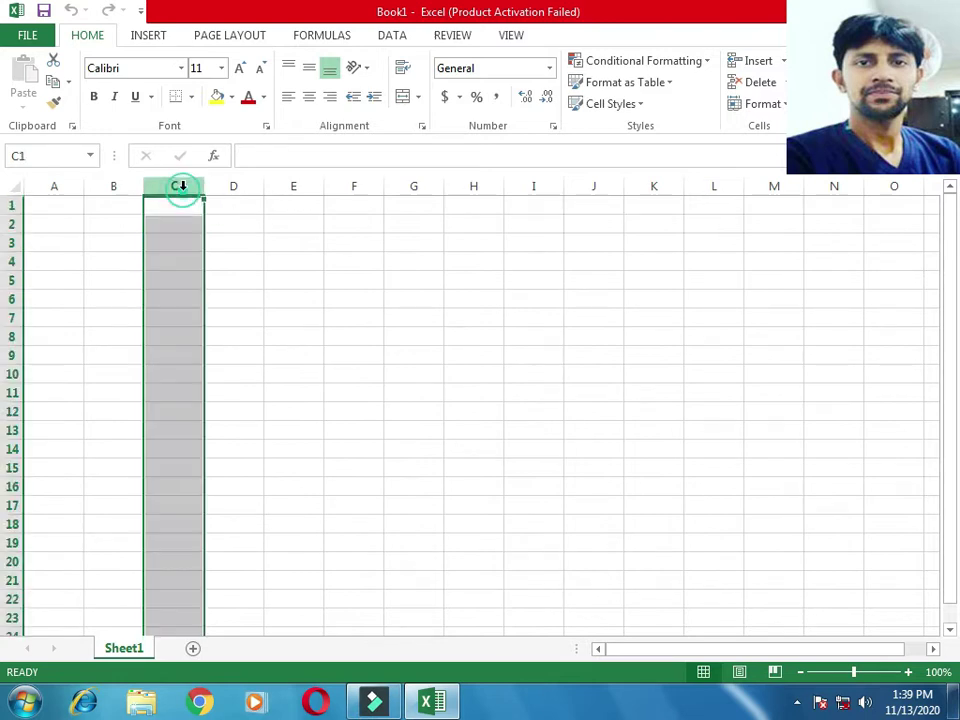
left_click(233, 186)
left_click_drag(264, 188, 295, 190)
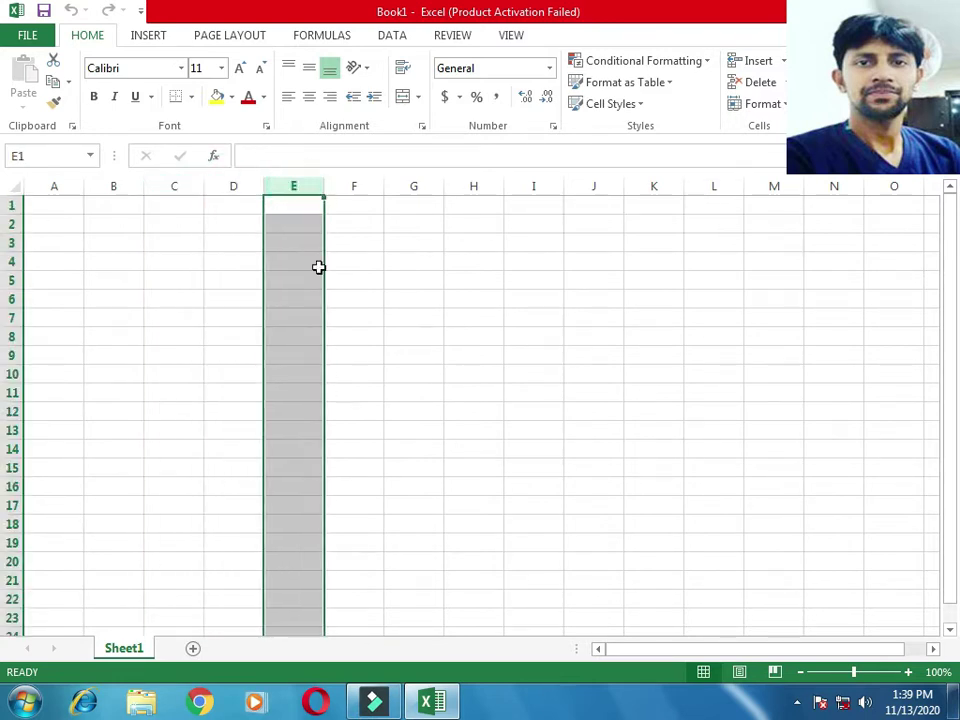
left_click(13, 261)
left_click_drag(13, 272, 17, 300)
left_click(237, 257)
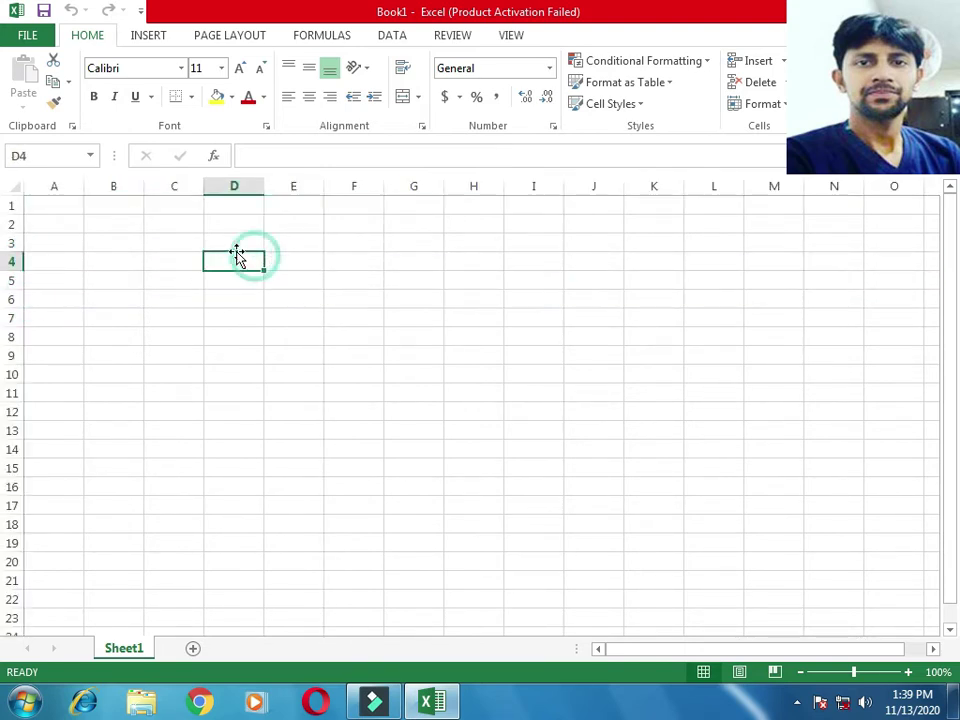
left_click(230, 246)
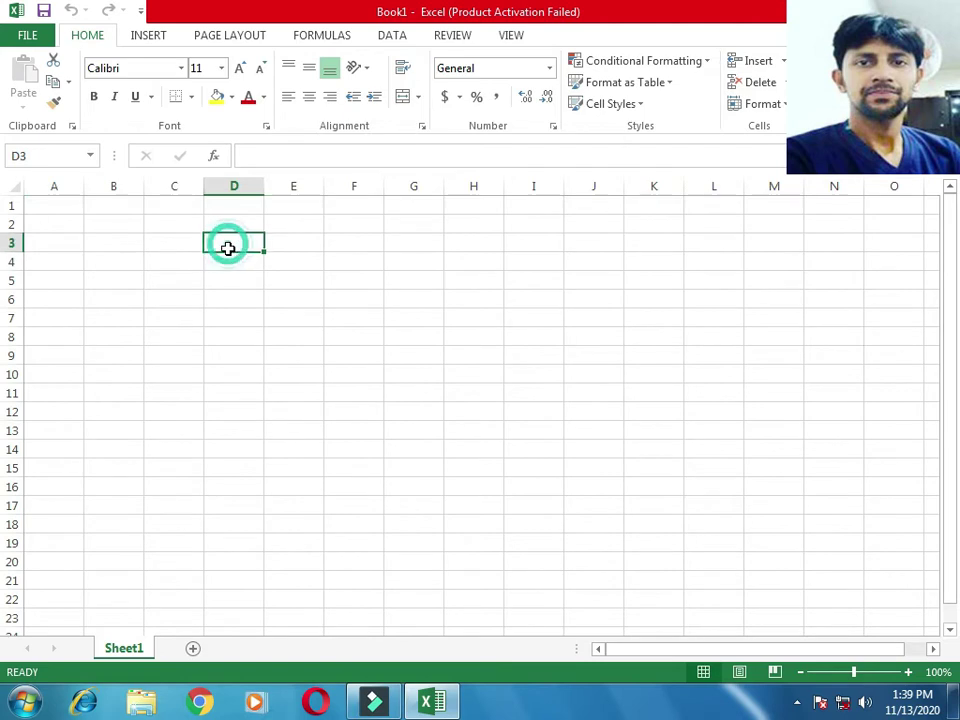
- Set the page to A4 paper, landscape orientation and narrow margins
left_click(233, 37)
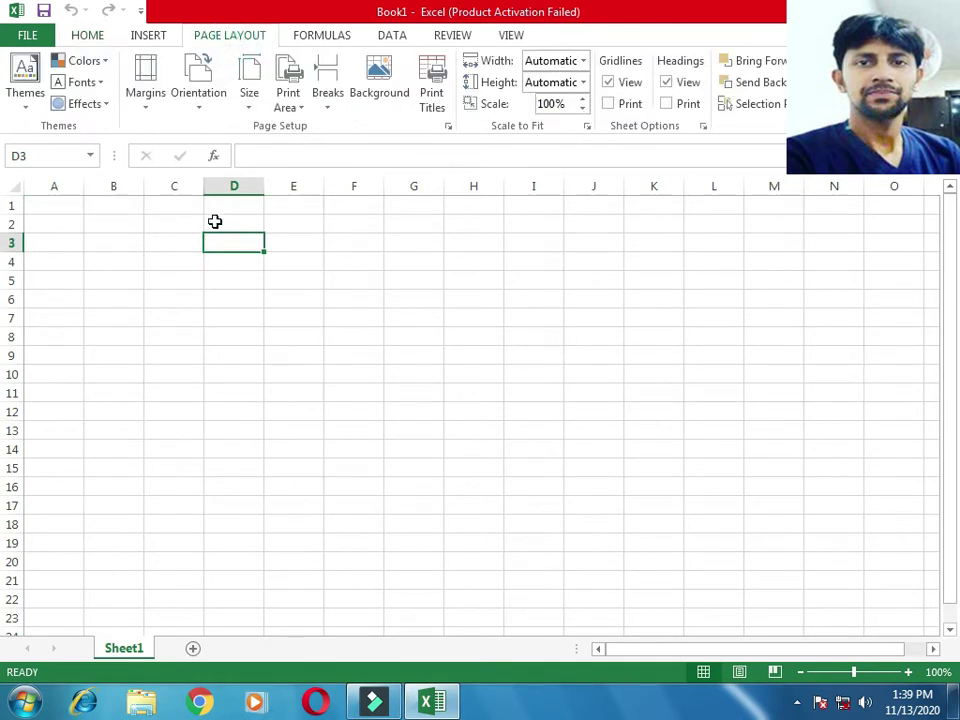
left_click(250, 100)
left_click(295, 332)
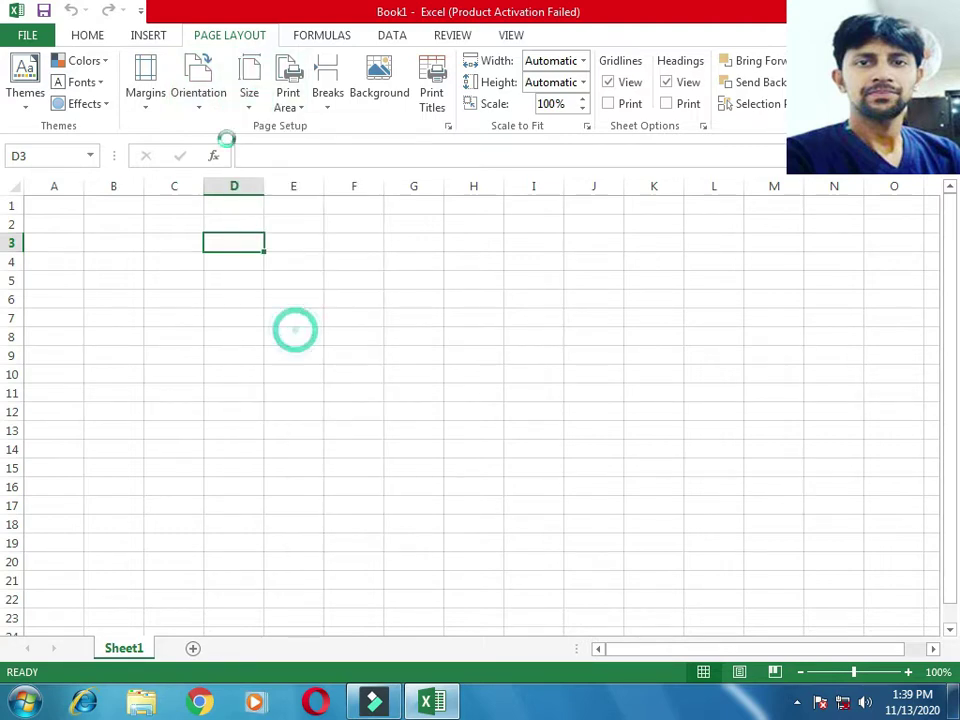
left_click(198, 86)
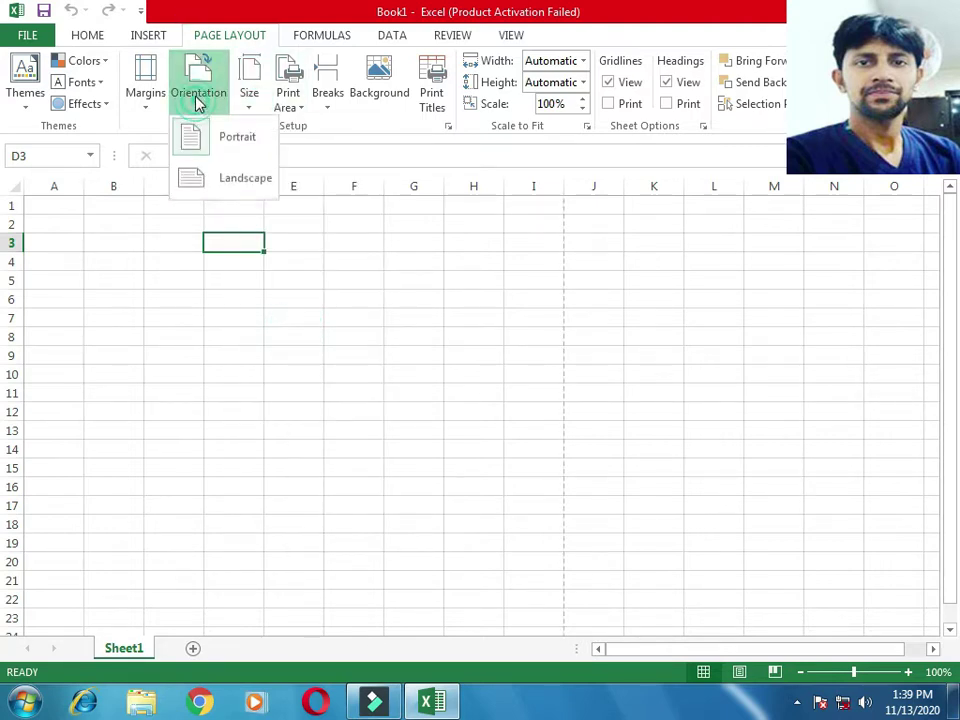
left_click(220, 176)
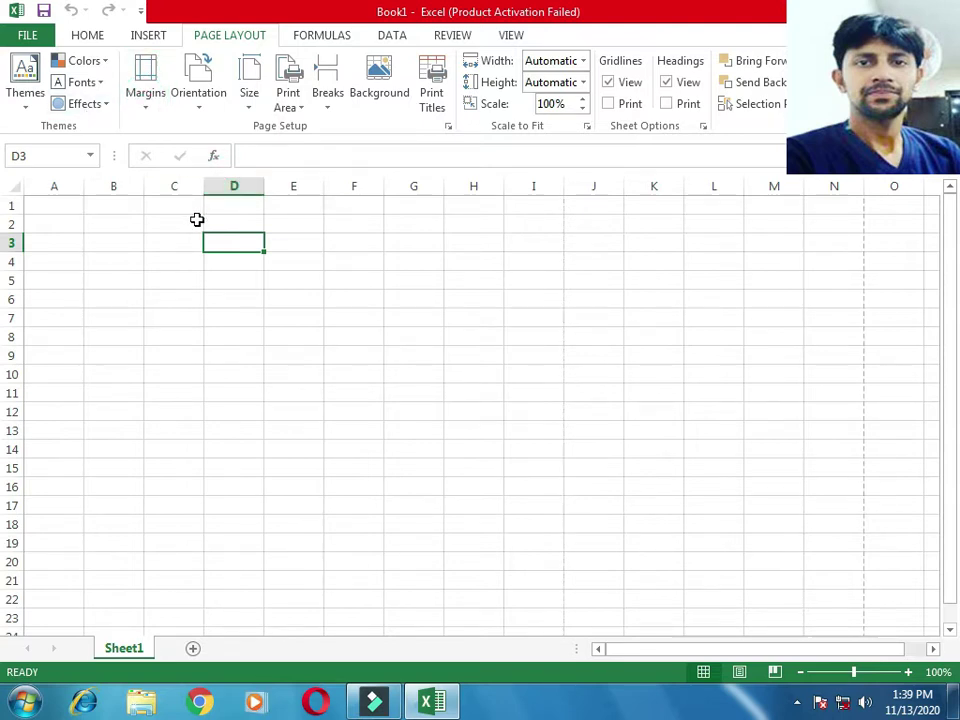
left_click(145, 90)
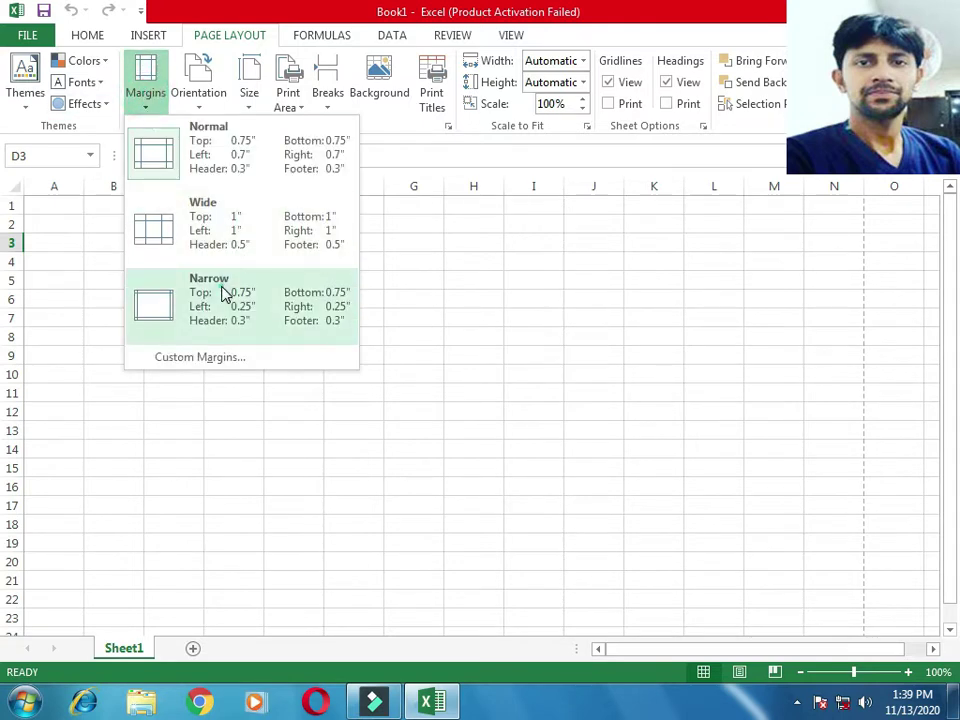
left_click(223, 292)
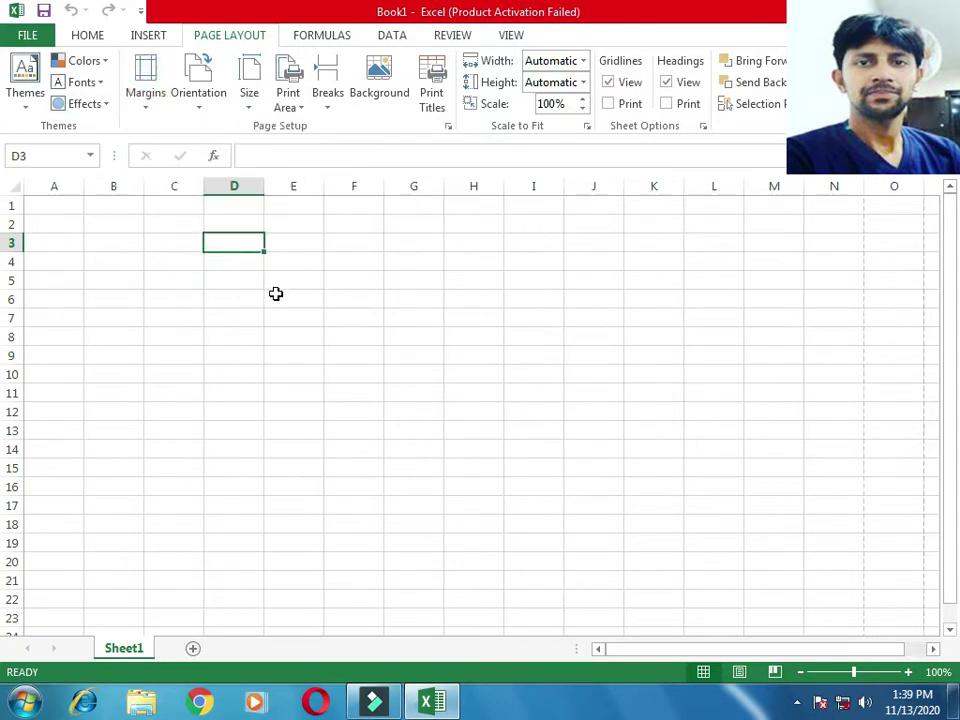
left_click(145, 36)
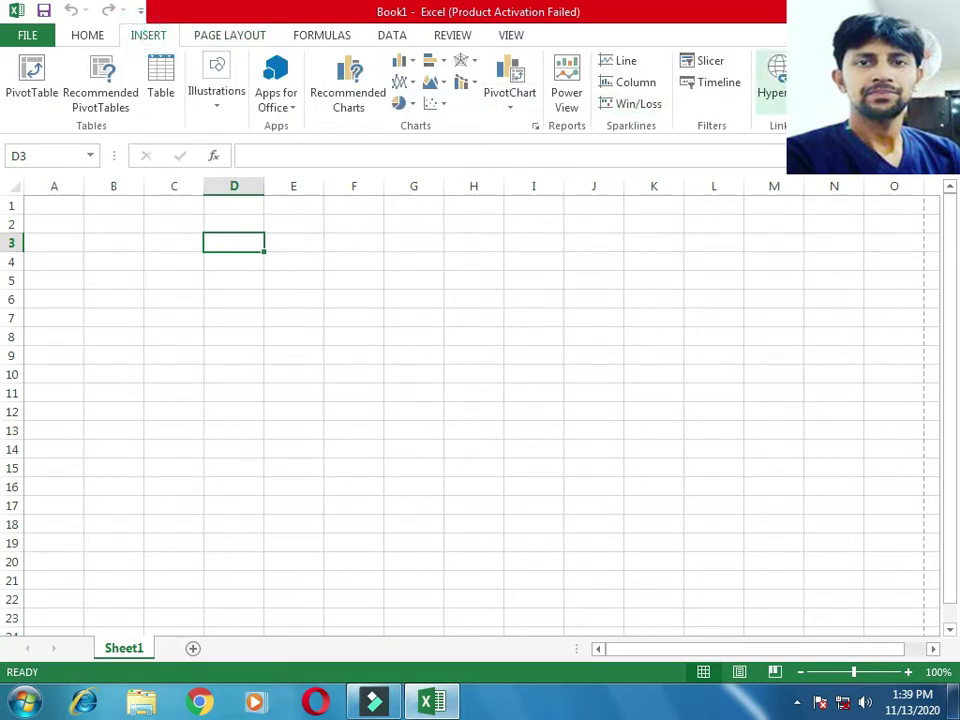
- Draw a text box across E2 to L5 and type 'Abc Company' in it
left_click(832, 95)
left_click(744, 165)
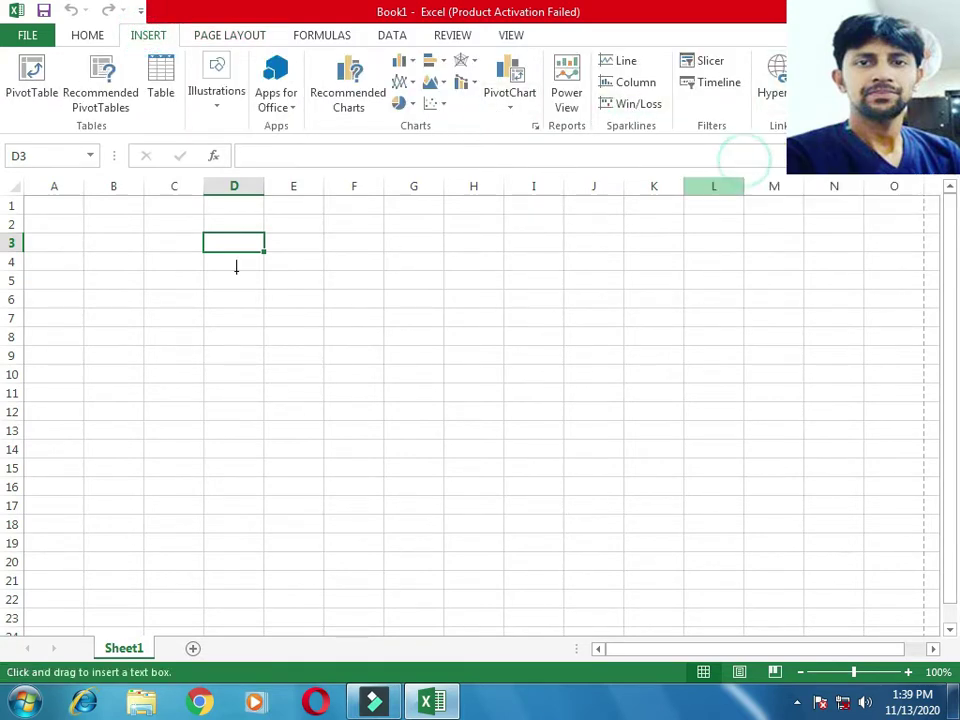
left_click_drag(280, 223, 701, 292)
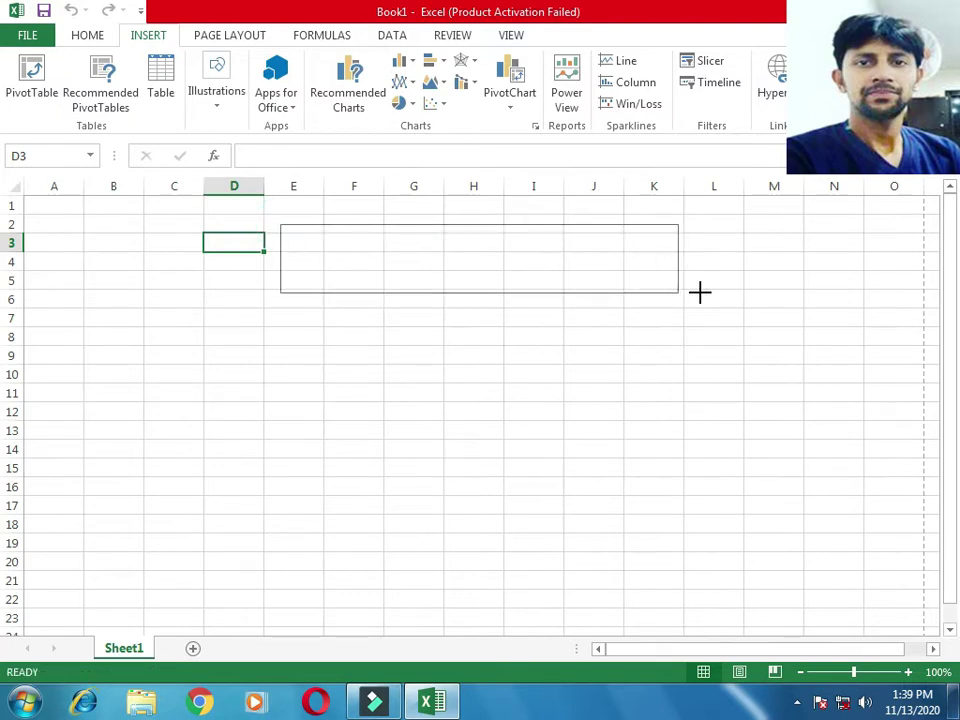
left_click(354, 256)
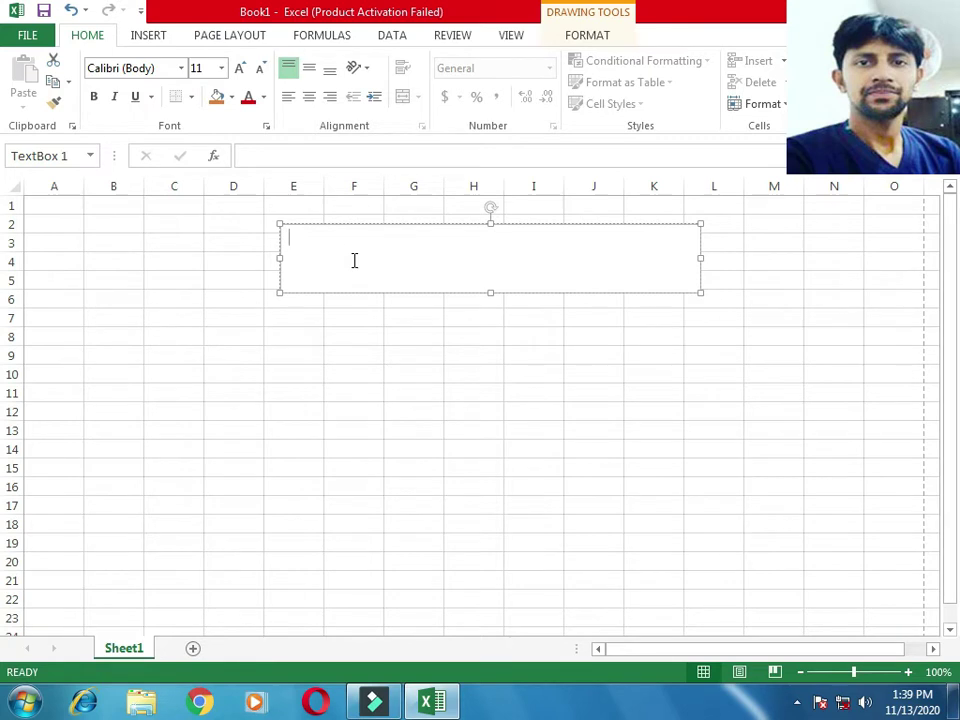
type("Abc Co")
type("mpany")
- Format the Abc Company text as 24-pt, centered and orange
left_click_drag(373, 240, 249, 238)
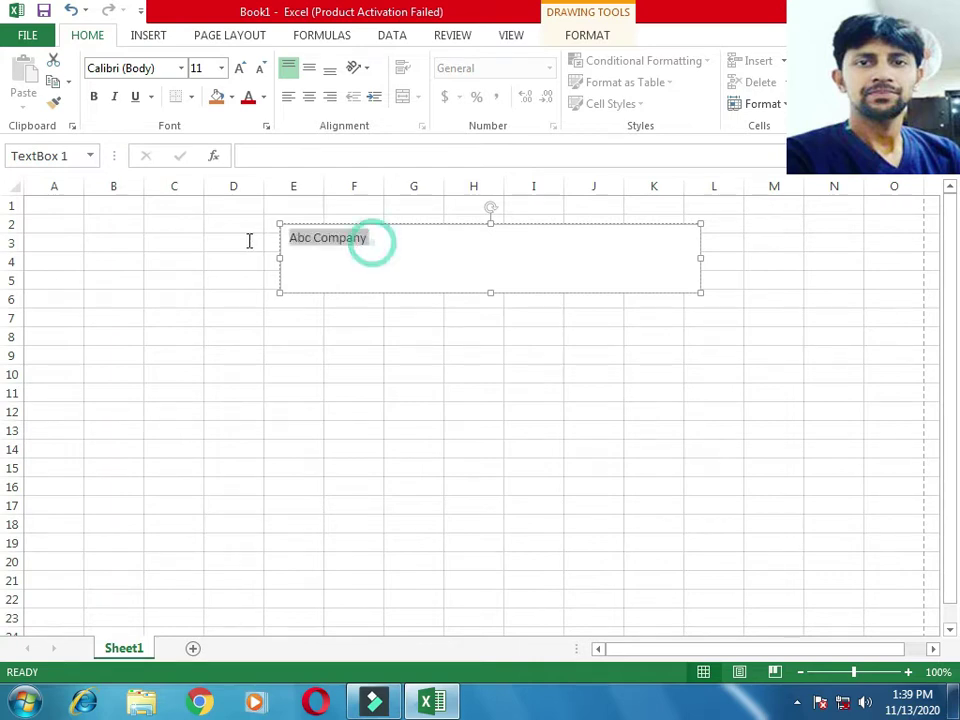
left_click(222, 68)
left_click(200, 266)
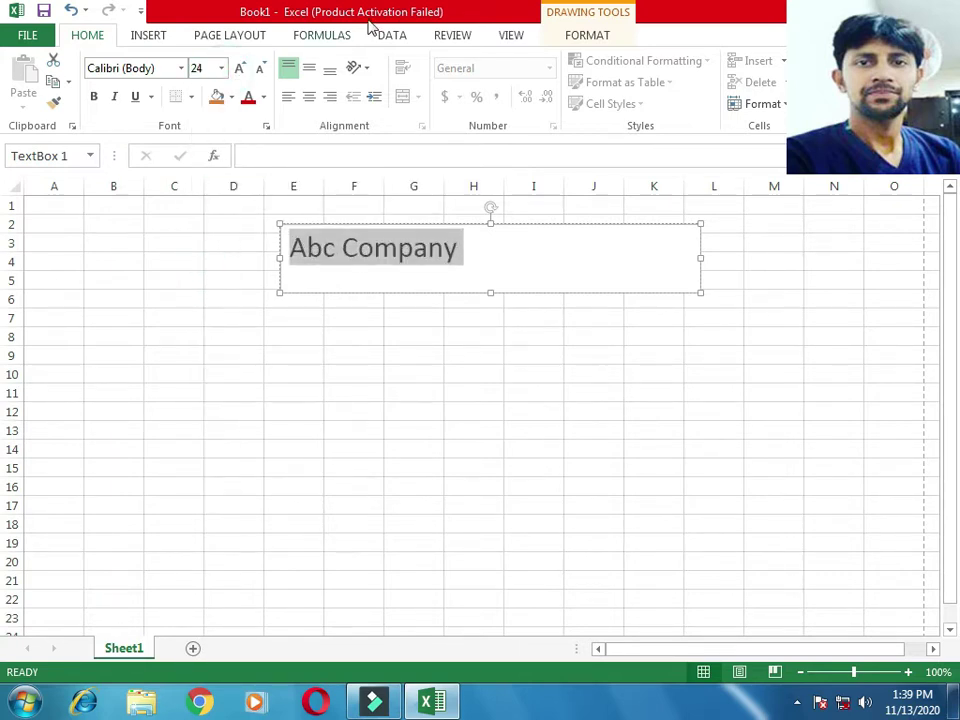
left_click(309, 97)
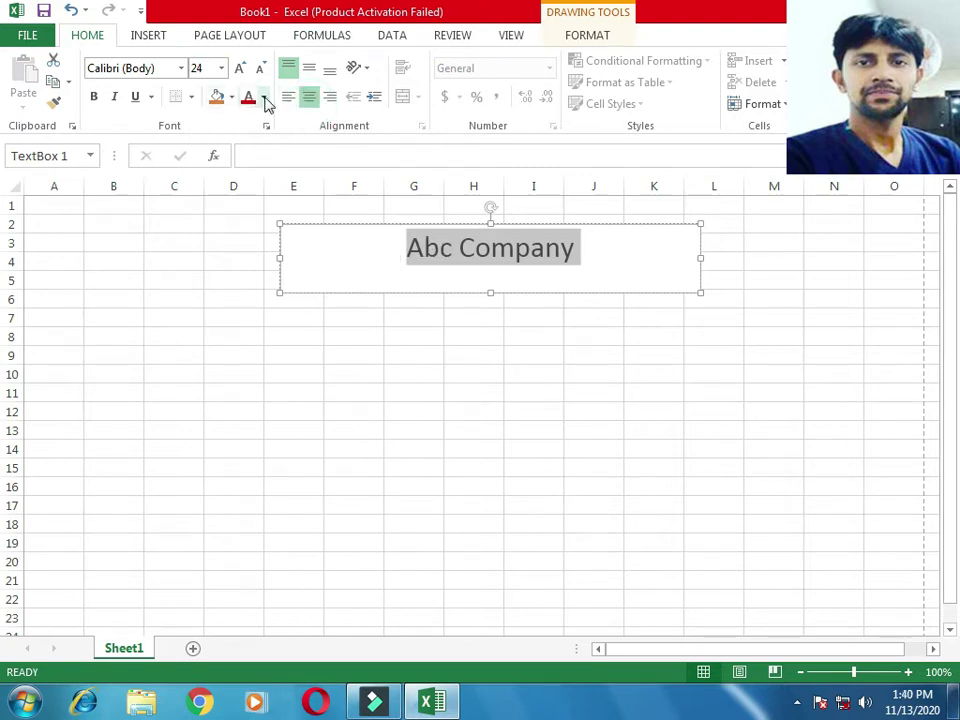
left_click(264, 97)
left_click(327, 218)
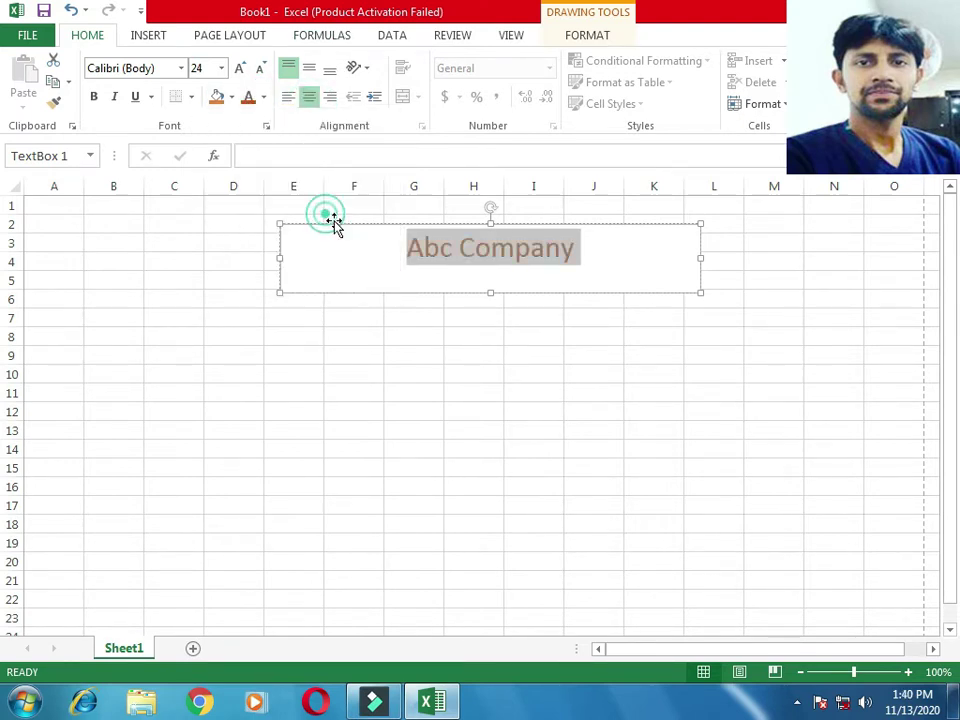
- Give the text box a light grey fill and return to the worksheet cells
left_click(453, 276)
left_click(405, 225)
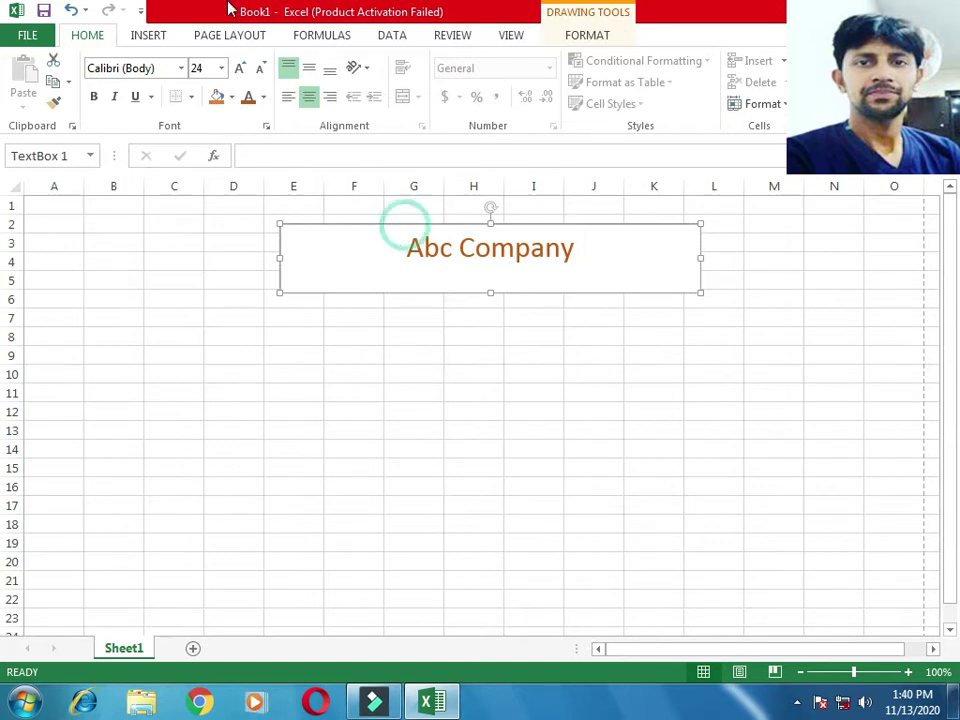
left_click(217, 97)
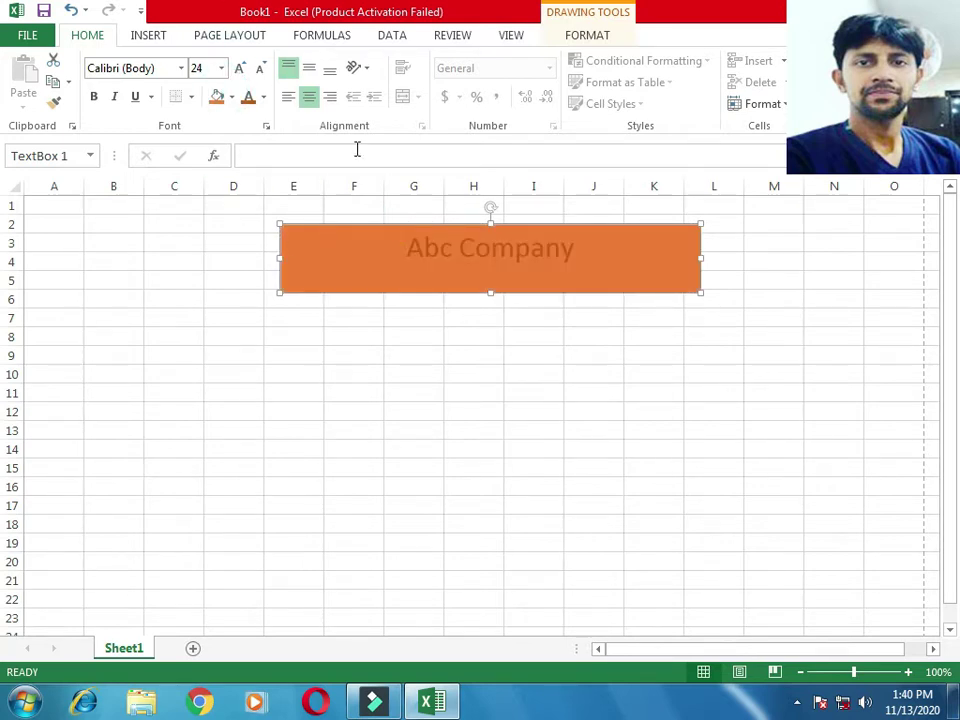
left_click(231, 97)
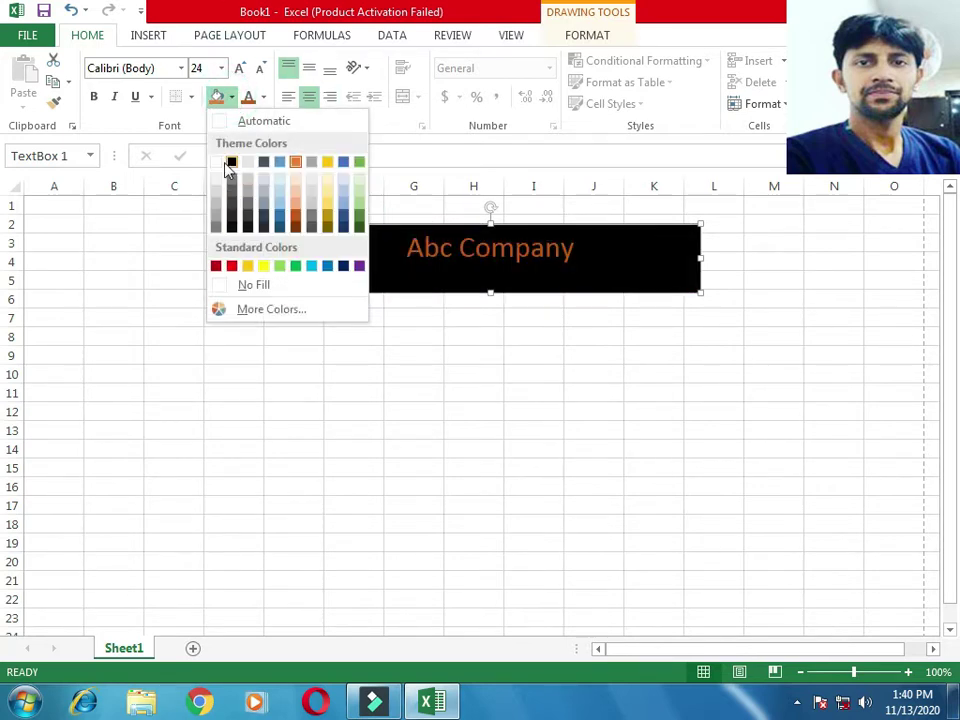
left_click(217, 162)
left_click(231, 97)
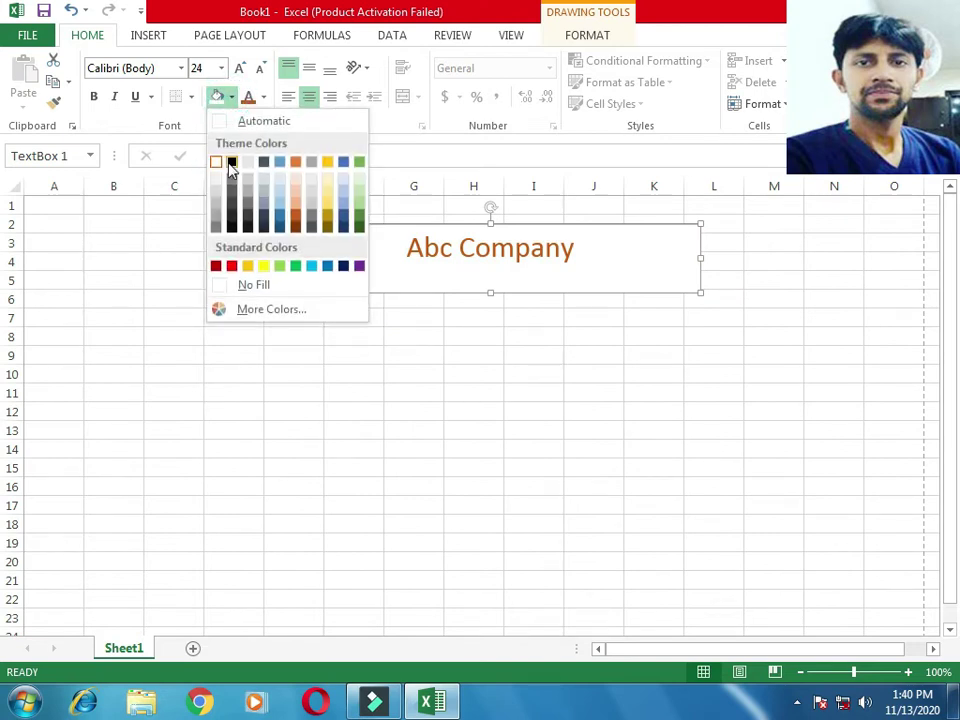
left_click(247, 190)
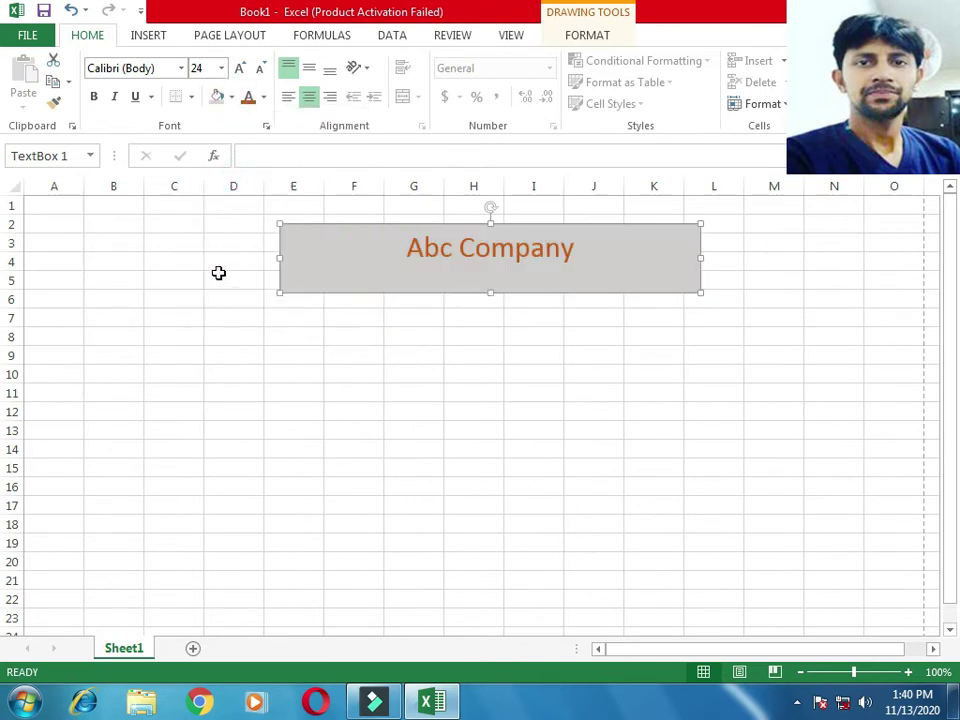
left_click(170, 360)
left_click(166, 338)
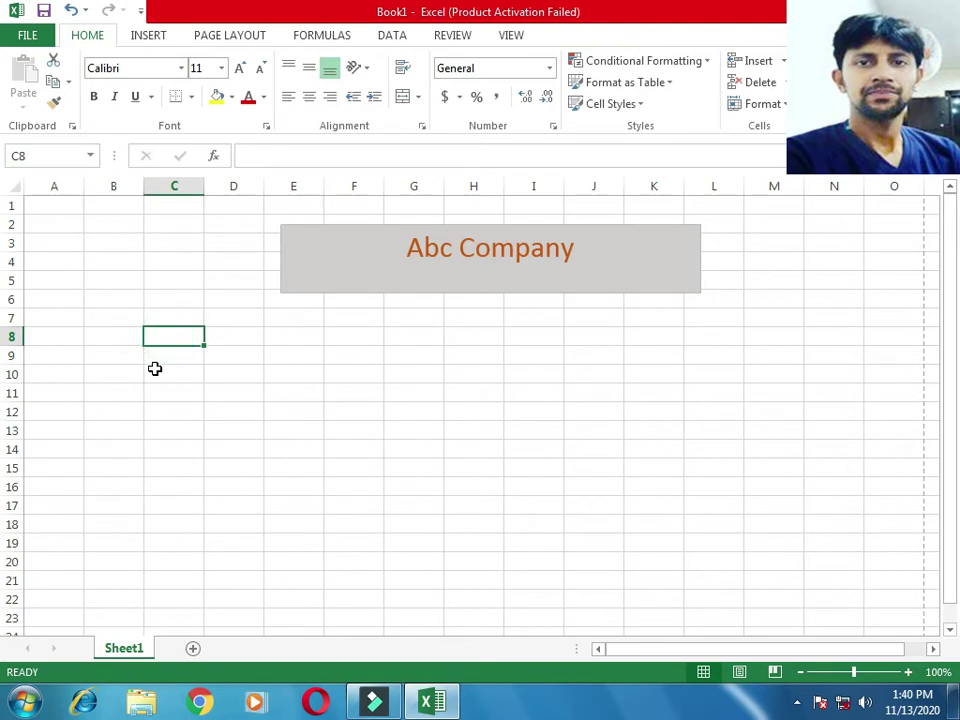
- Enter the headers 'Name' in C8 and 'Appointment date' in D8, then widen column D to fit
type("Name")
key("Tab")
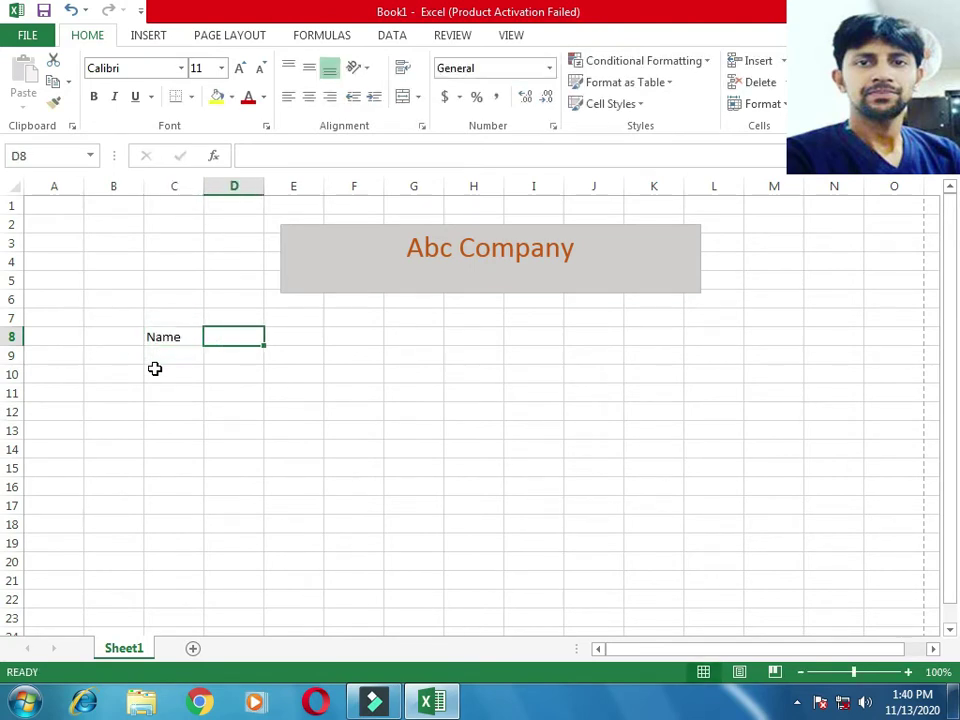
type("Appointmnt")
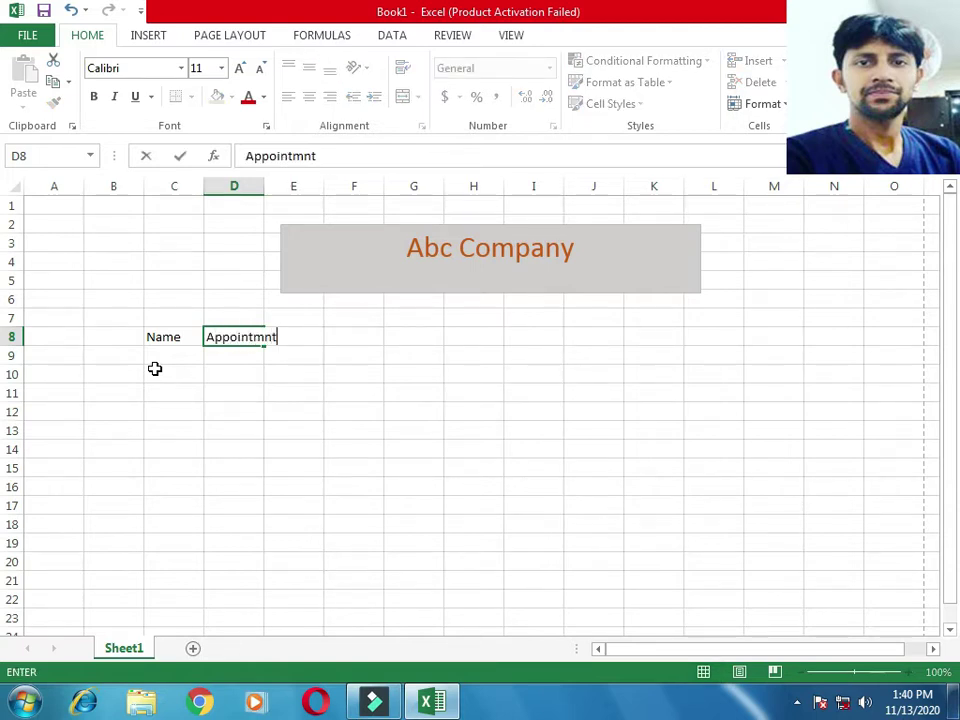
key("BackSpace")
key("BackSpace")
type("ent")
type(" dat")
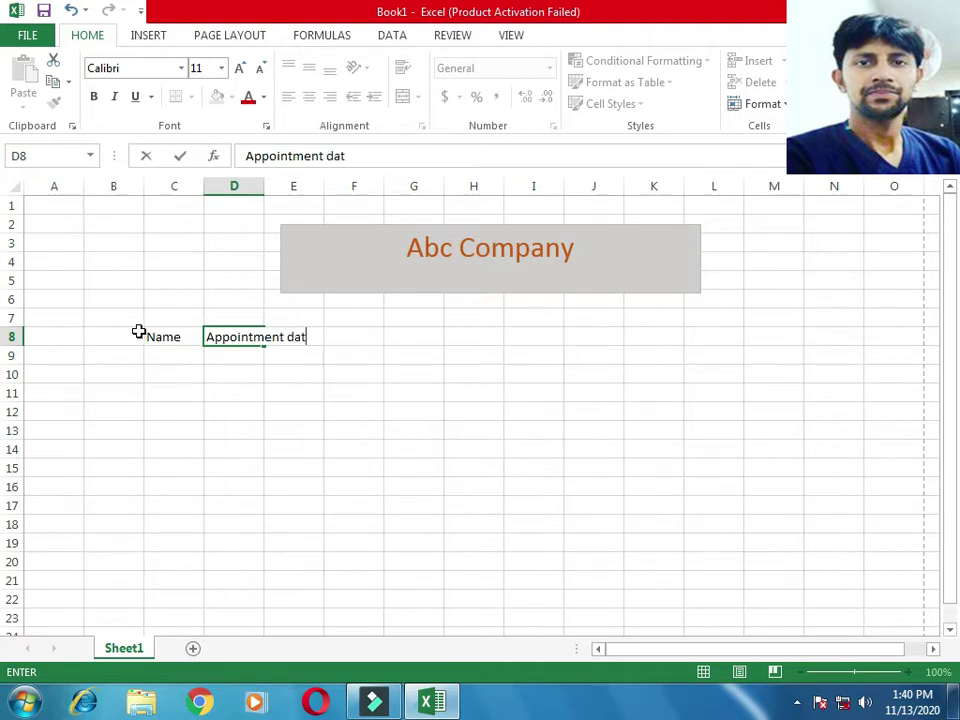
type("e")
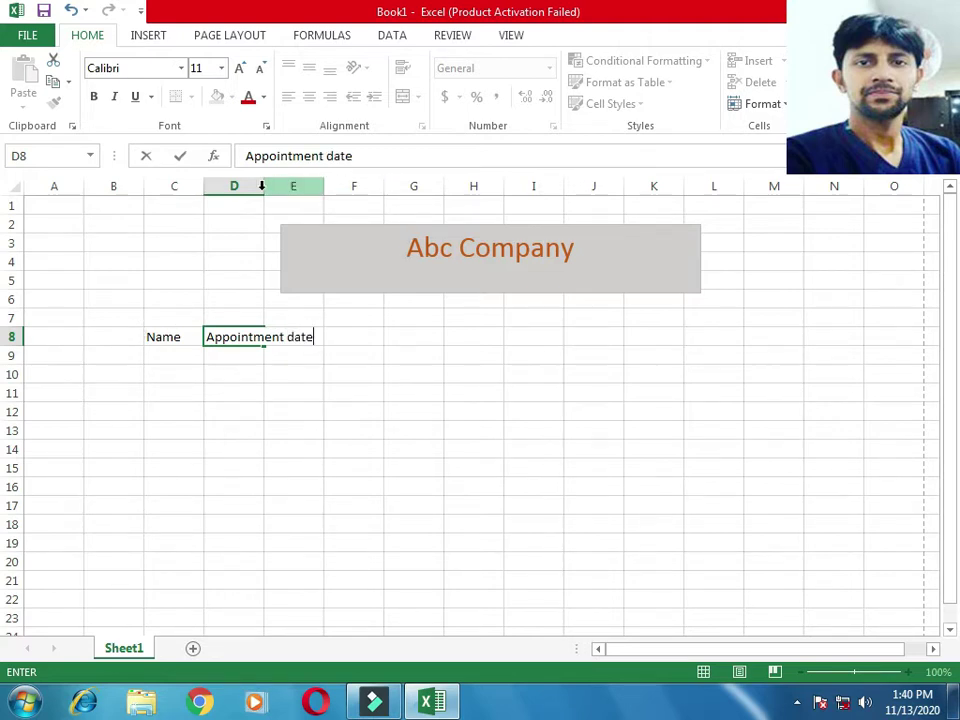
left_click(267, 185)
left_click_drag(264, 186, 325, 186)
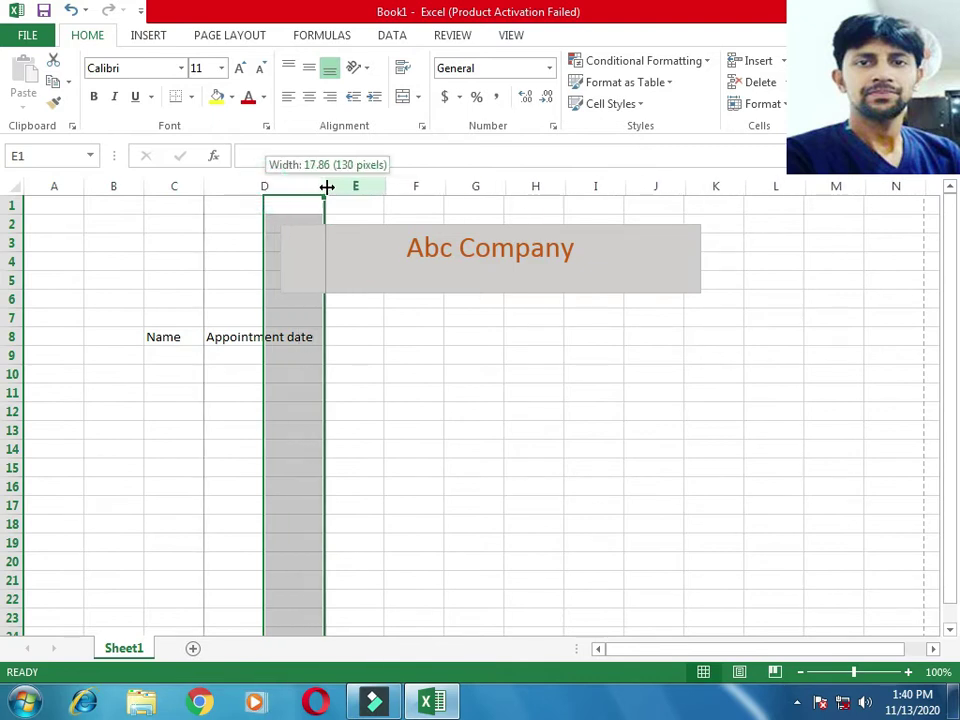
- Widen column C and move the Abc Company box above the headers
left_click_drag(205, 186, 401, 187)
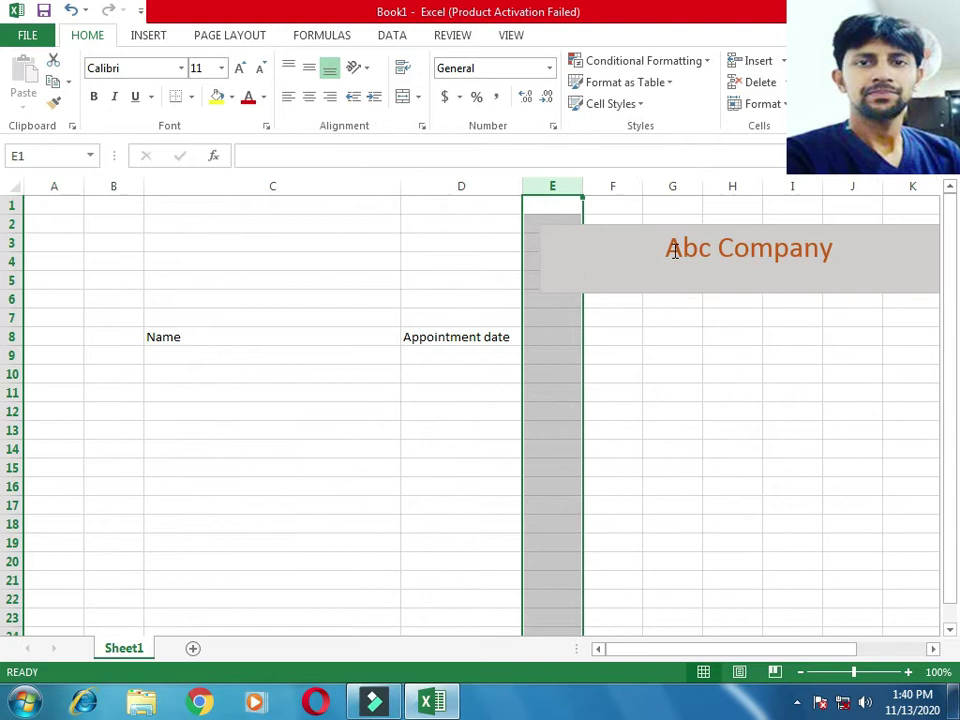
left_click(671, 249)
left_click_drag(621, 225, 262, 222)
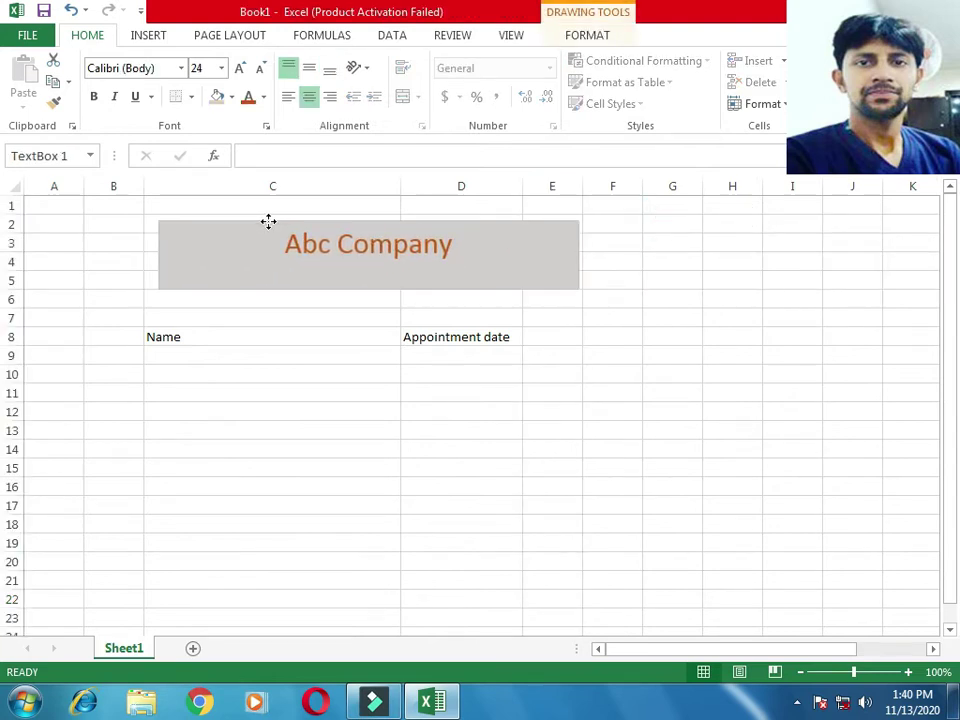
- Enter the names Ali, kashif, aslam, bisma, sana, waiz, sajid and waseem in C9:C16
left_click(205, 362)
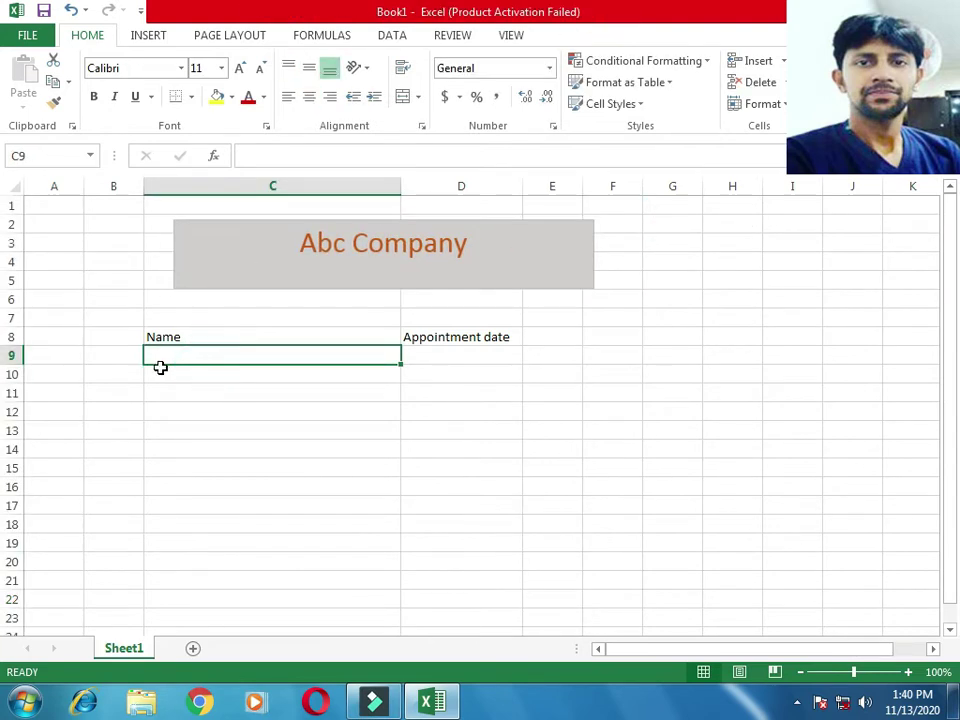
type("Ali")
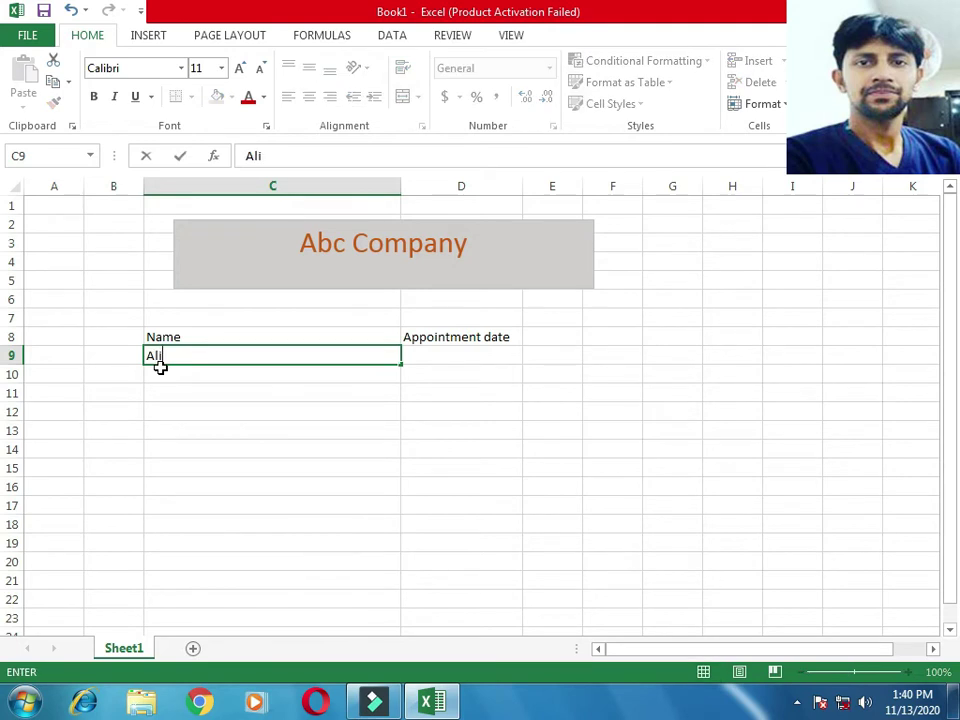
key("Return")
type("kashif")
key("Return")
type("aslam")
key("Return")
type("bisma")
key("Return")
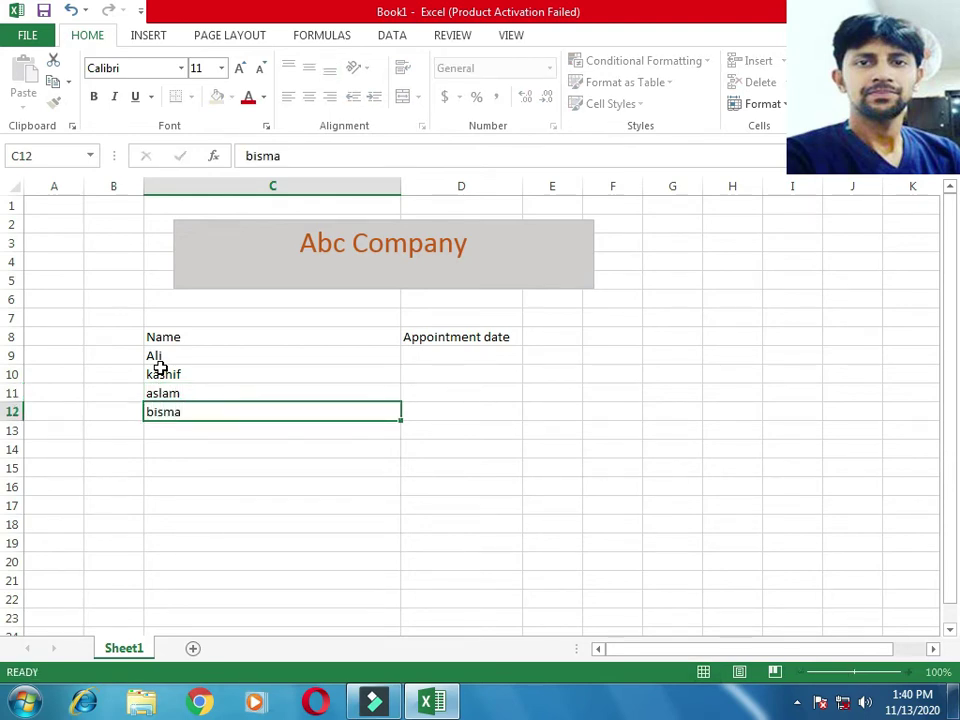
type("sana")
key("Return")
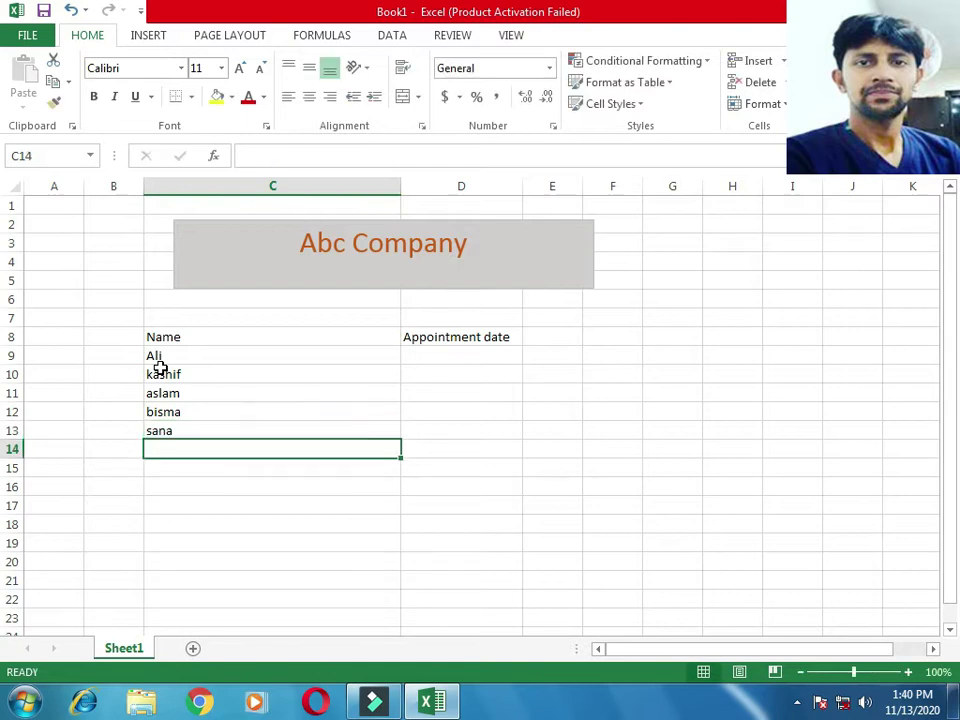
type("waiz")
key("Return")
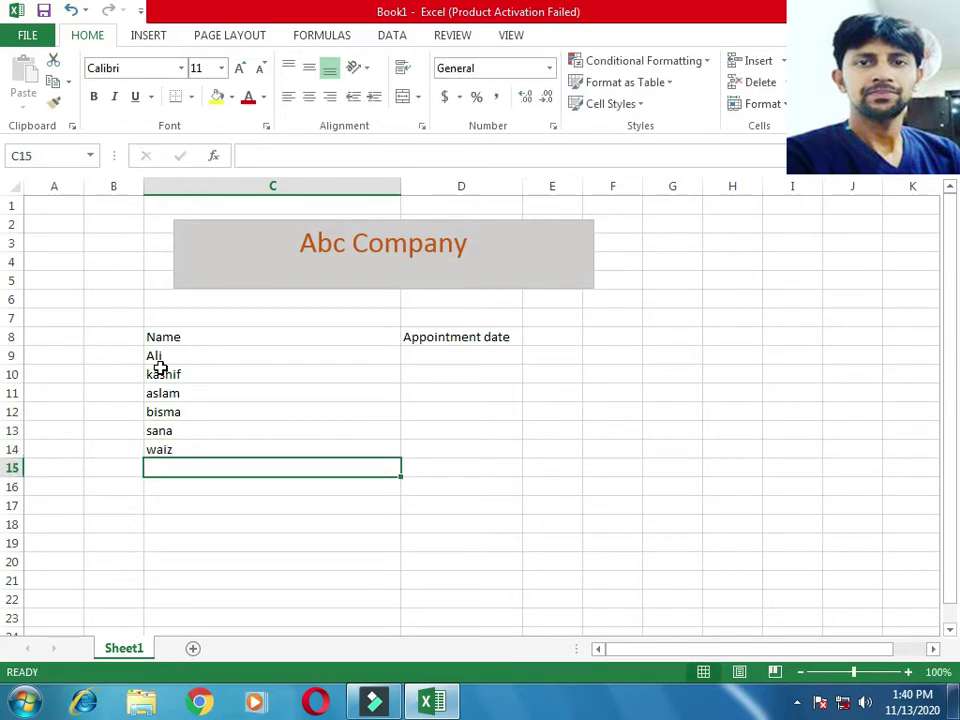
type("sajid")
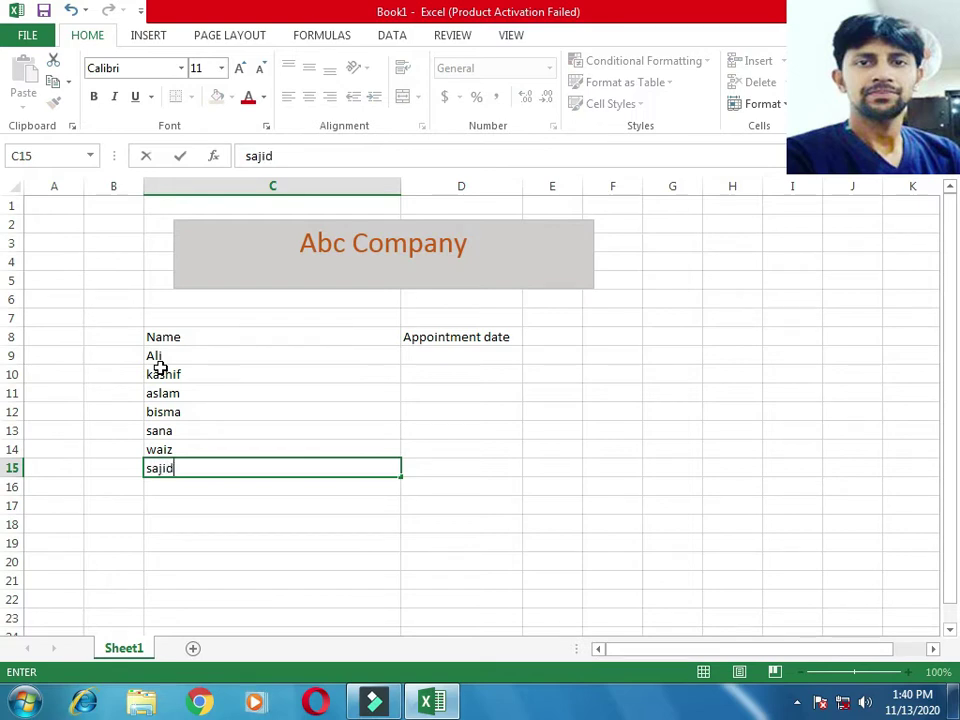
key("Return")
type("waseem")
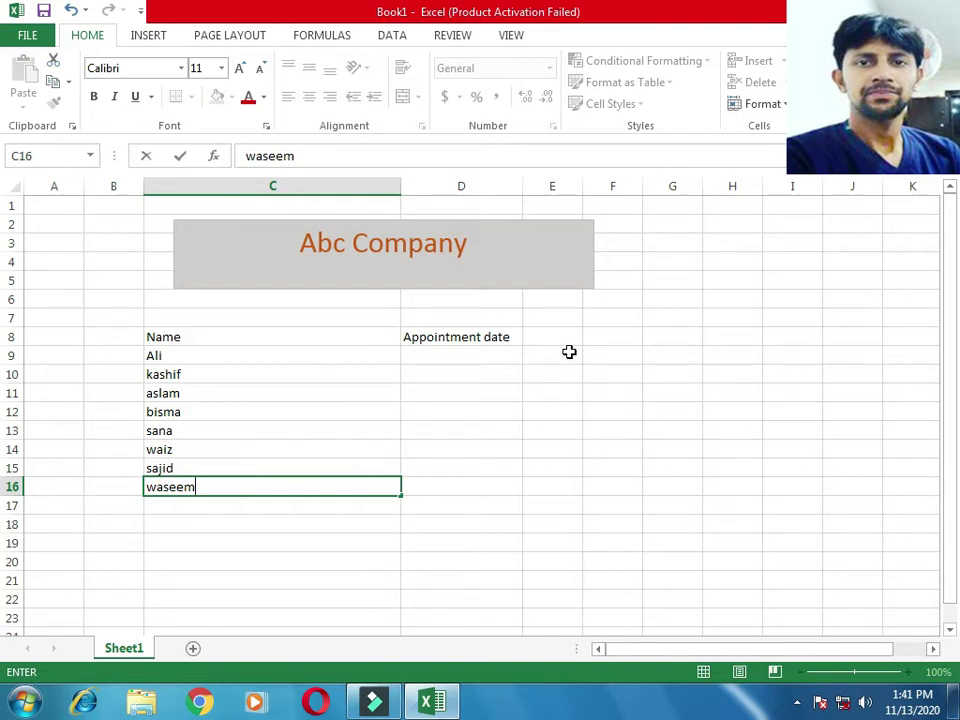
left_click(463, 360)
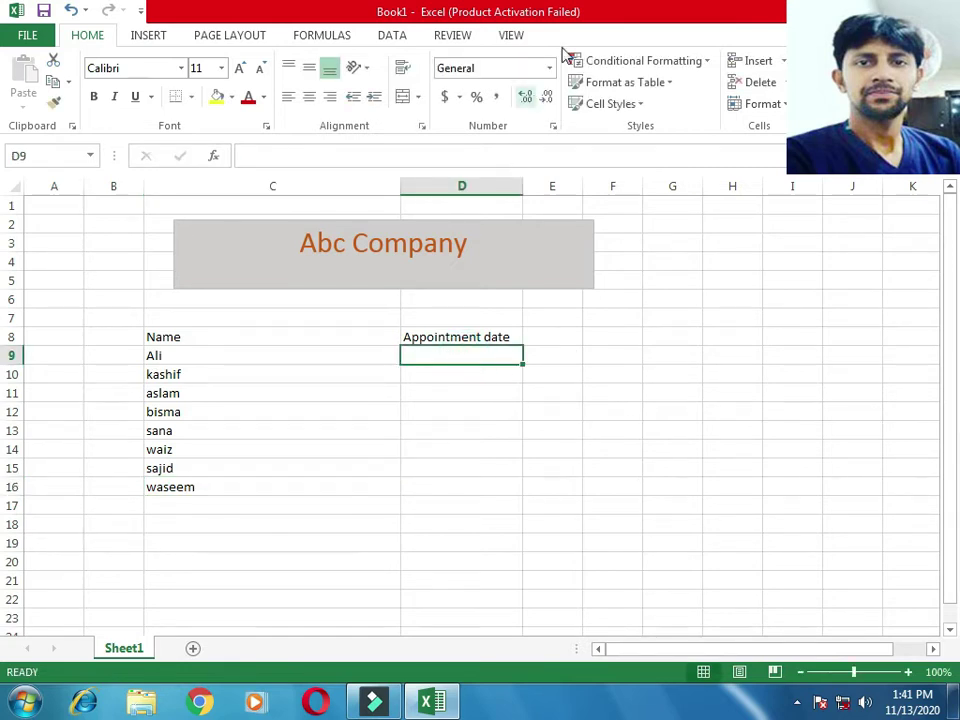
- Enter the dates 10/11/2020, 9/11/2020 and 3/11/2020 in D9:D11
type("1")
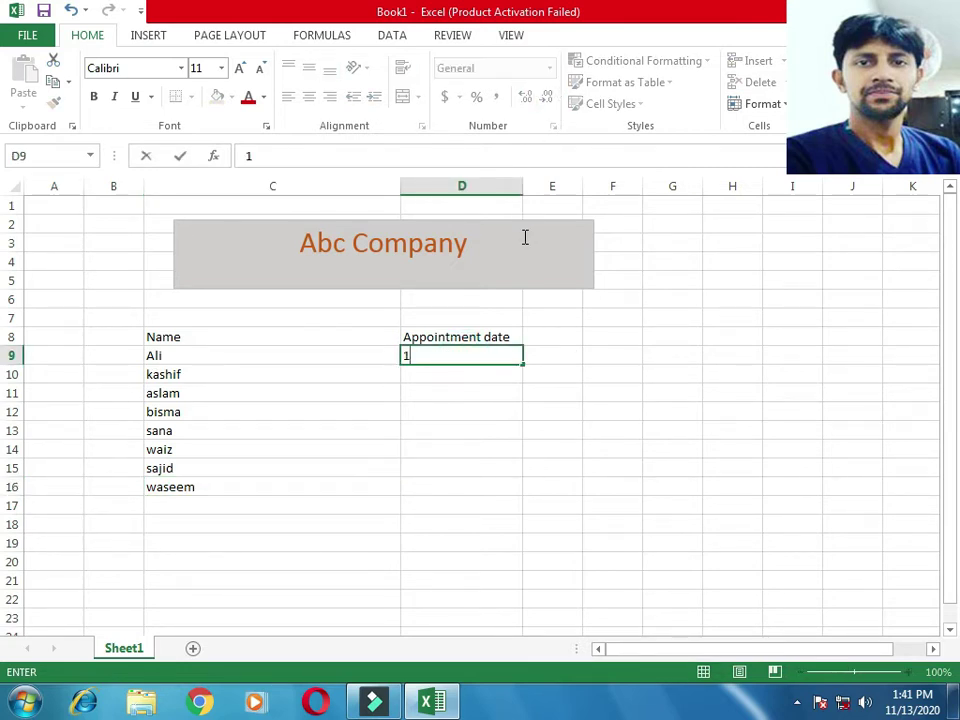
type("0-")
type("11-2020")
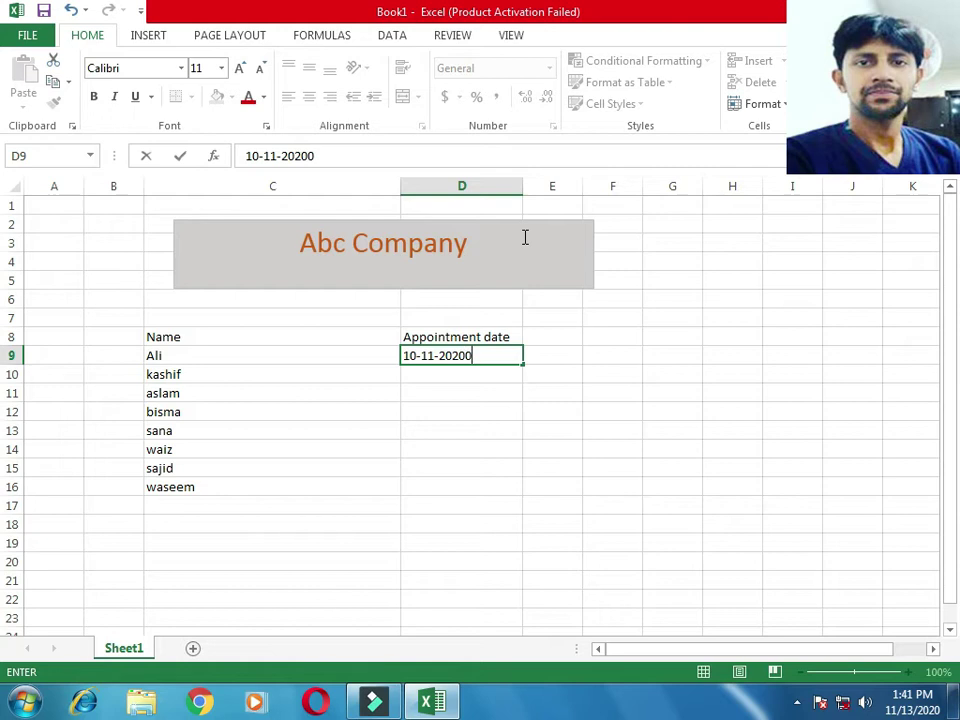
key("Return")
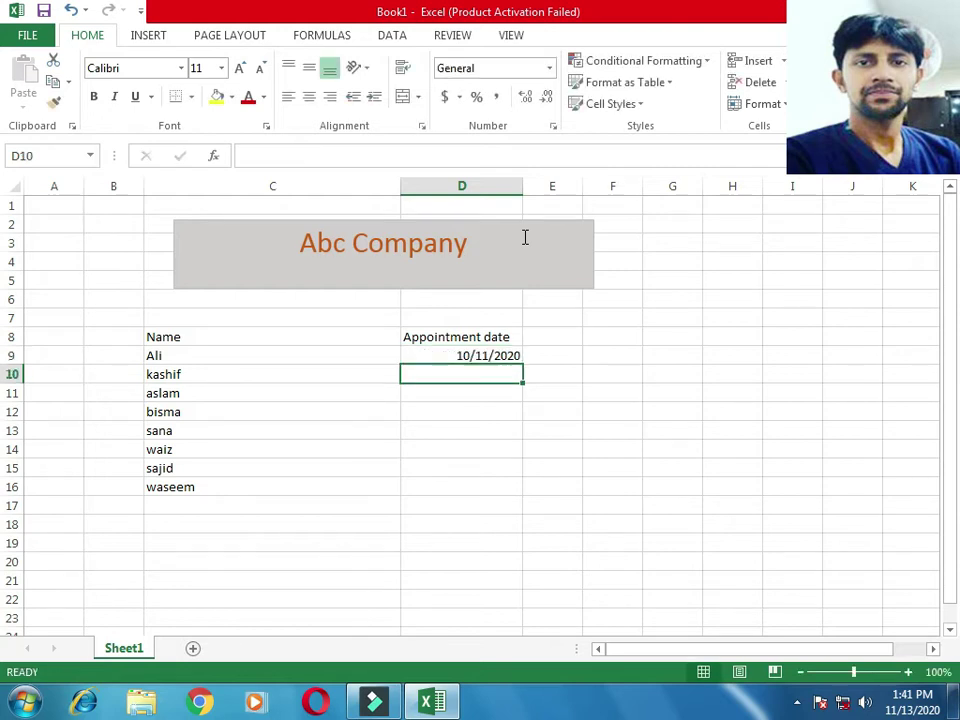
left_click(476, 375)
type("9")
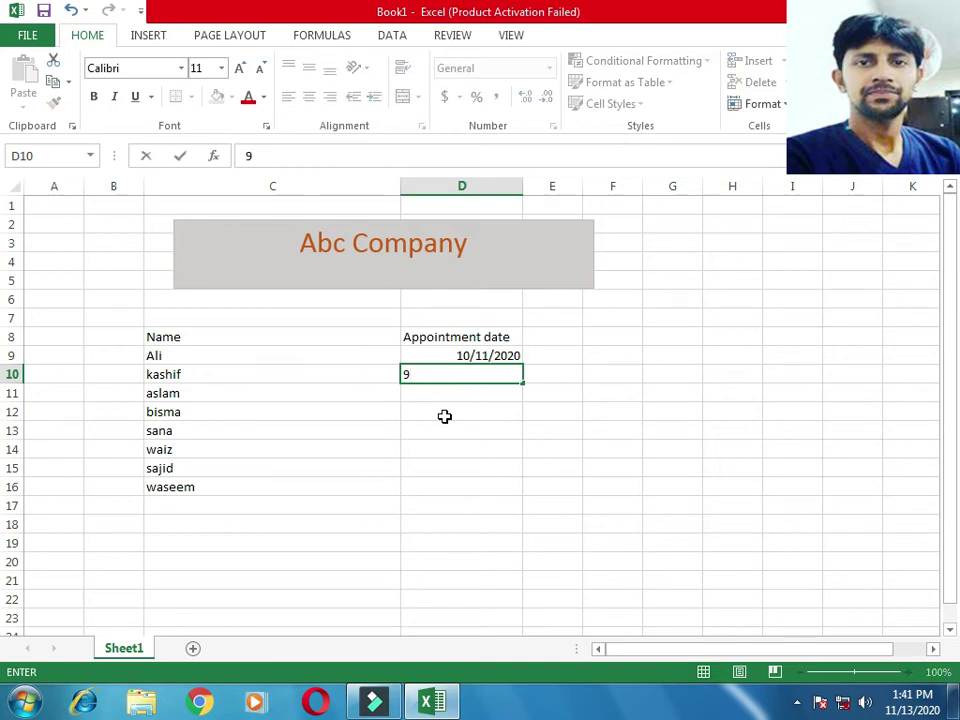
type("-11-2020")
key("Return")
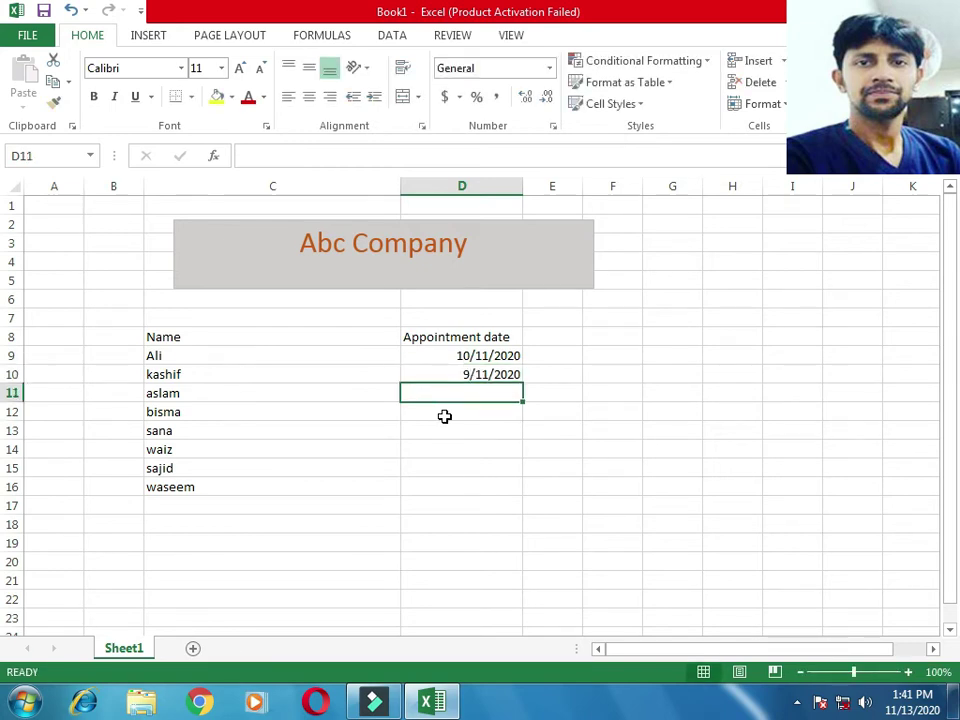
type("3")
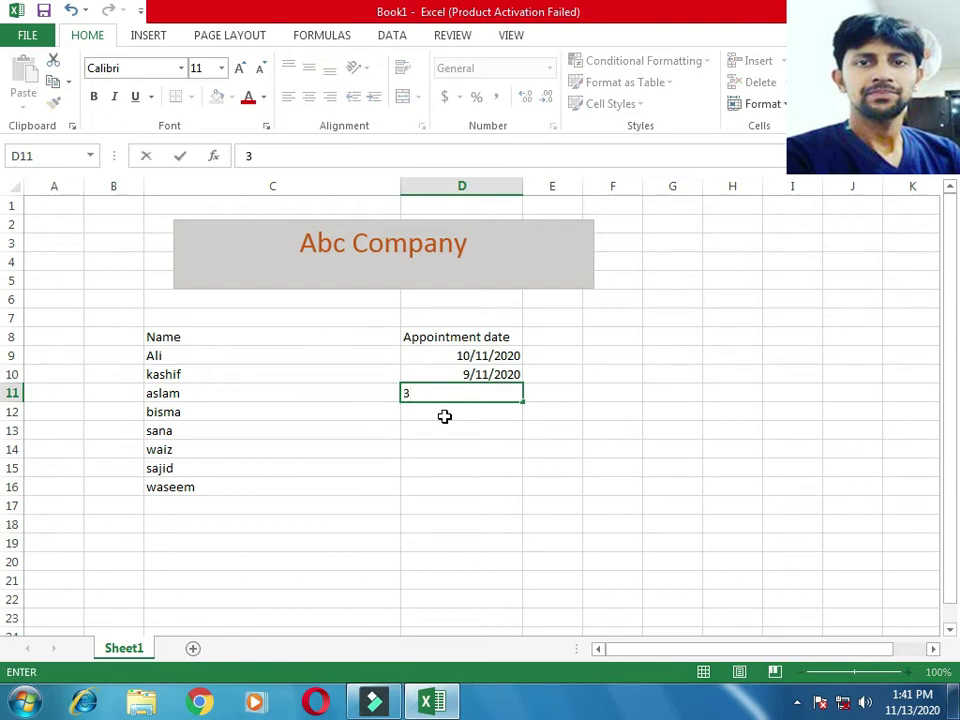
type("/11/2")
type("020")
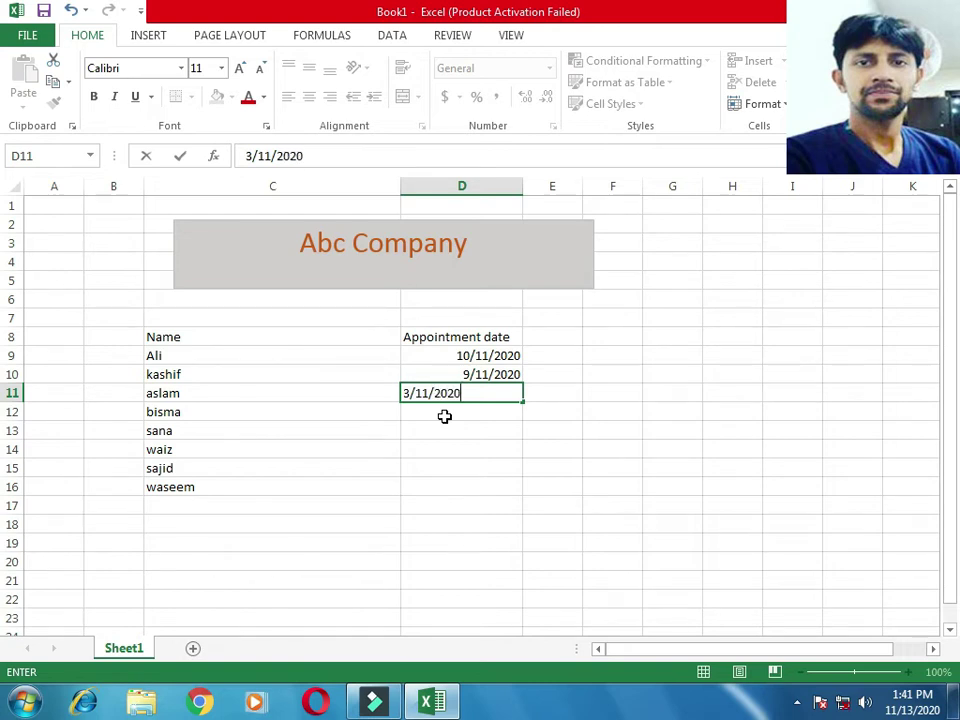
key("Return")
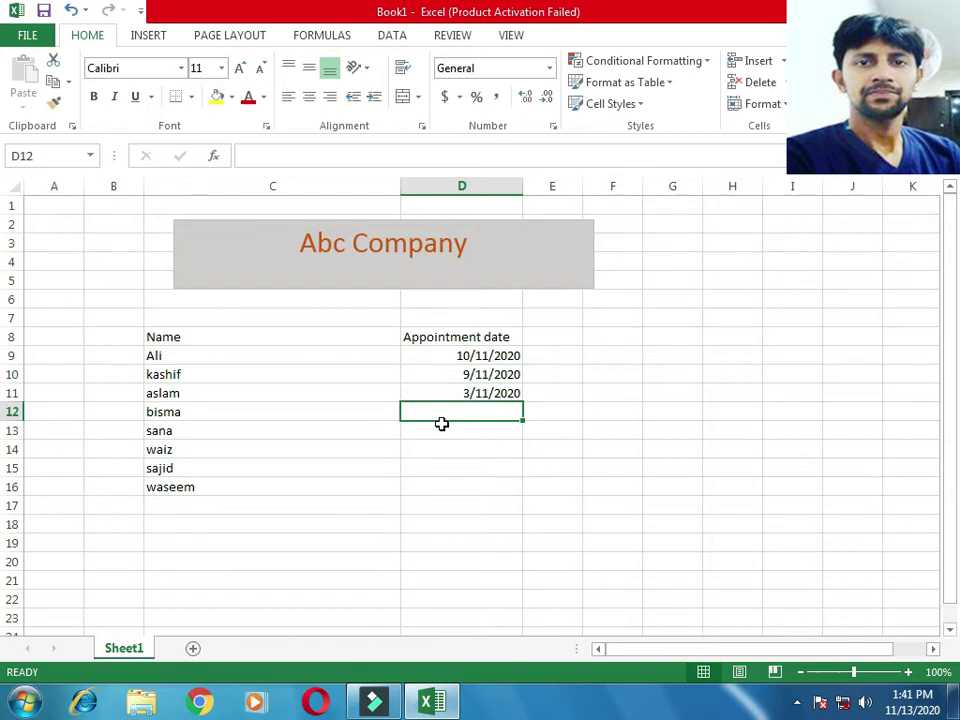
- Enter the dates 2/11/2020, 1/11/2020, 13/11/2020, 14/11/2020 and 15/11/2020 in D12:D16
type("2")
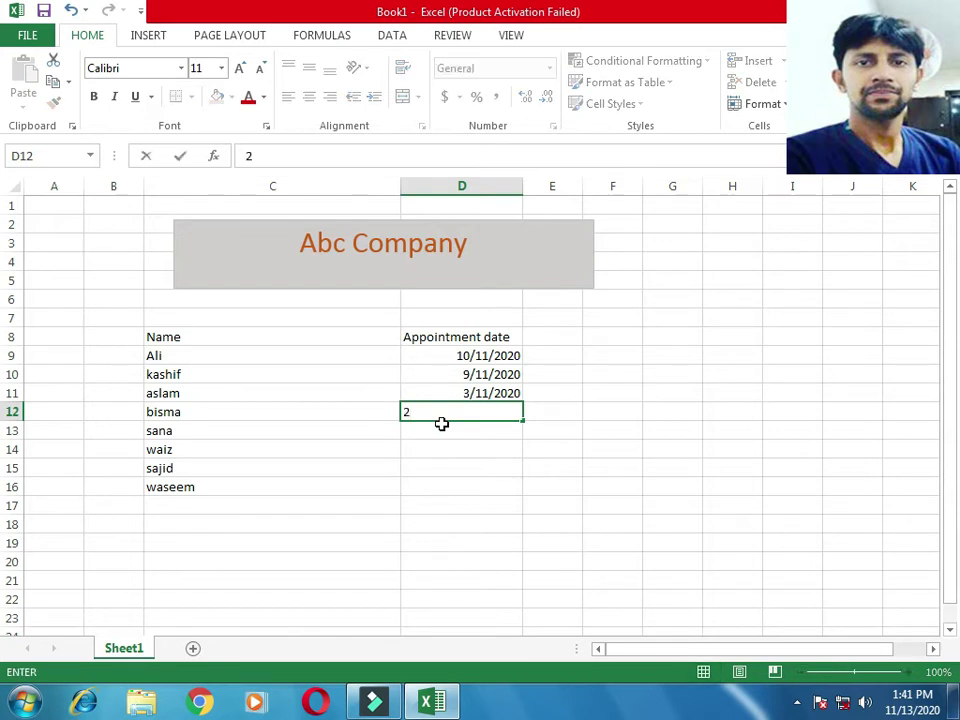
type("/11/2020")
key("Return")
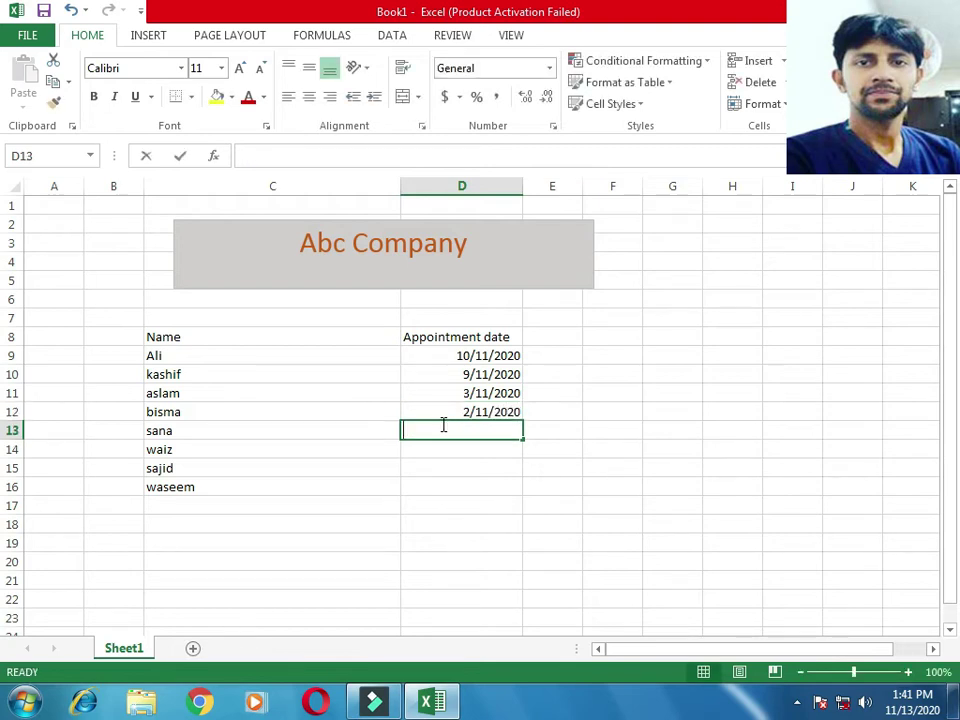
type("1/11/2020")
key("Return")
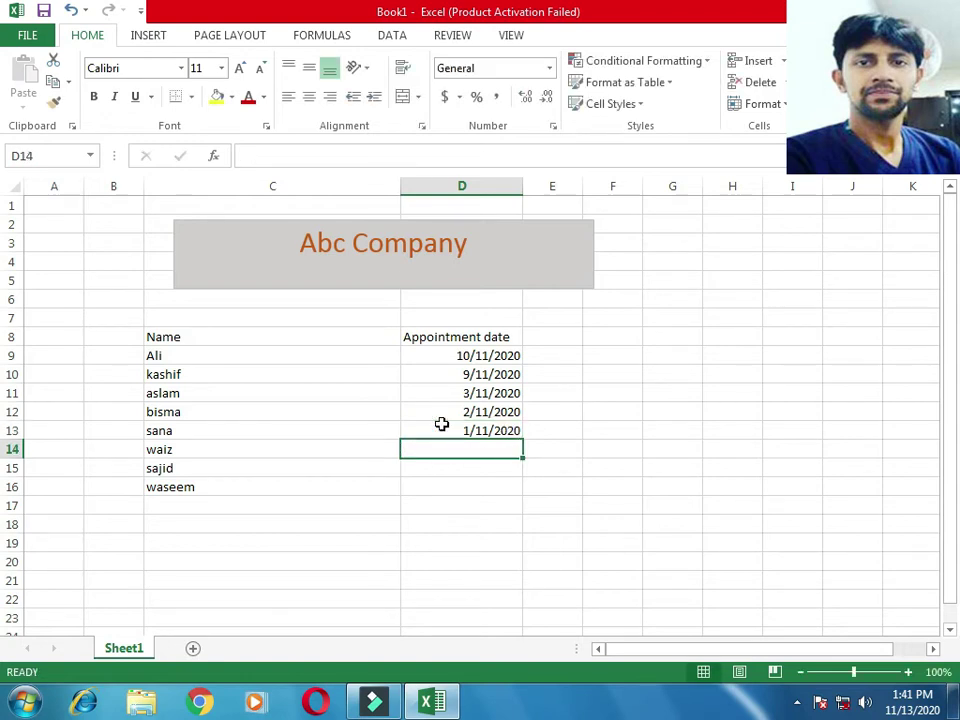
type("13/11/")
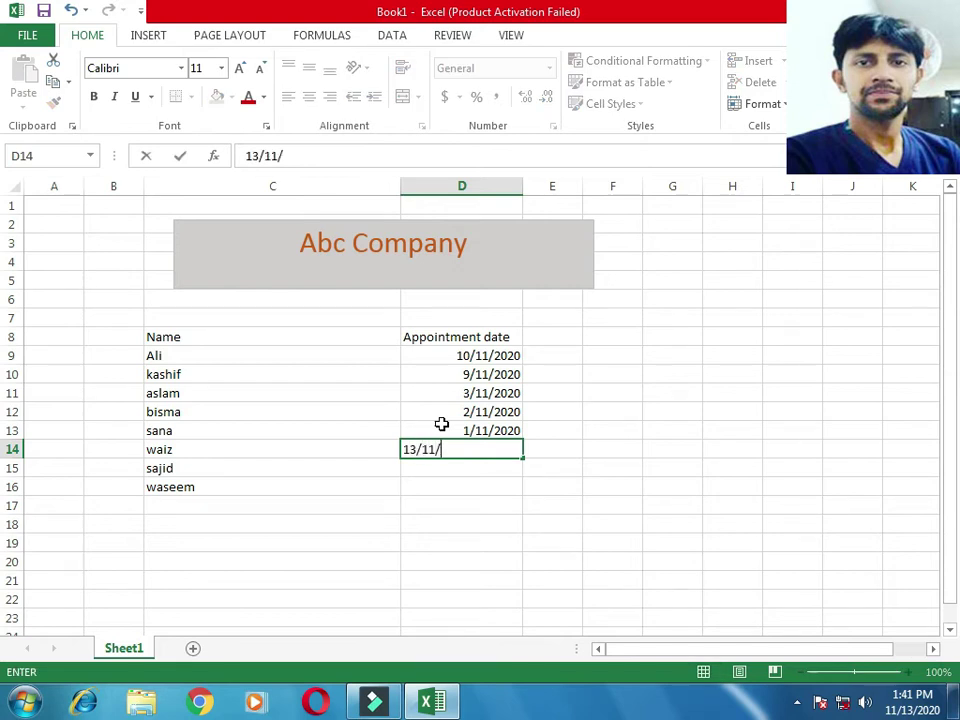
type("2020")
key("Return")
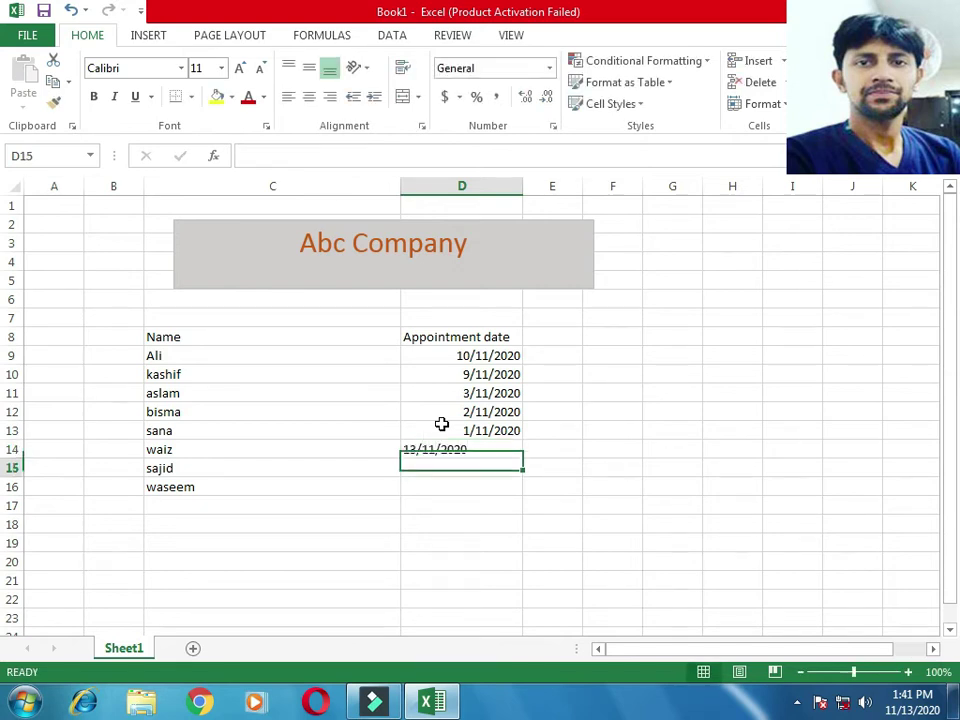
type("14/1")
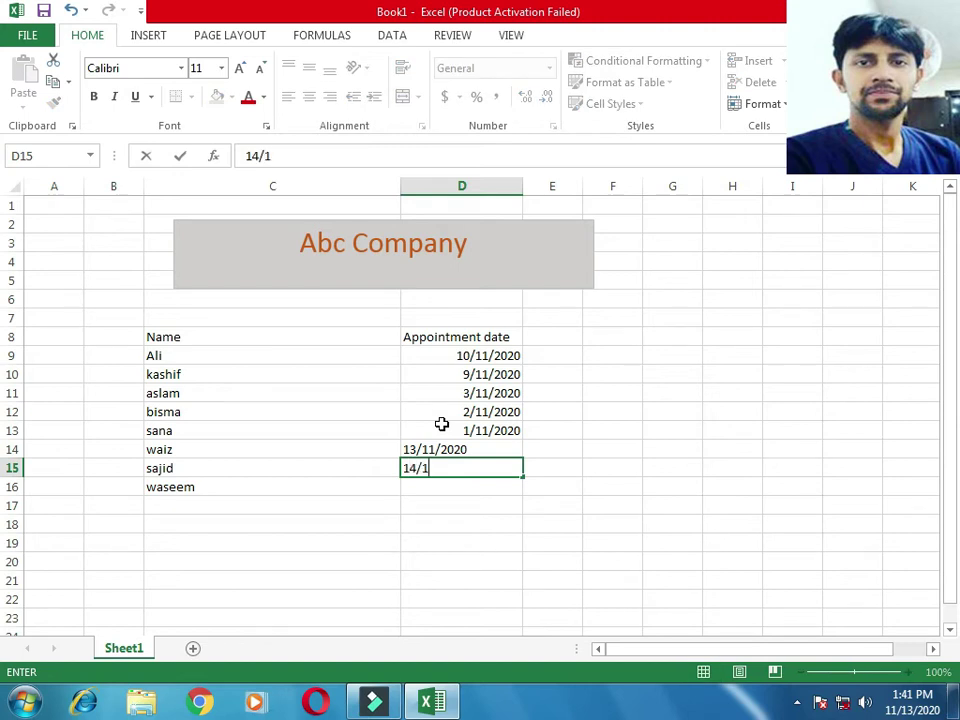
type("1/2020")
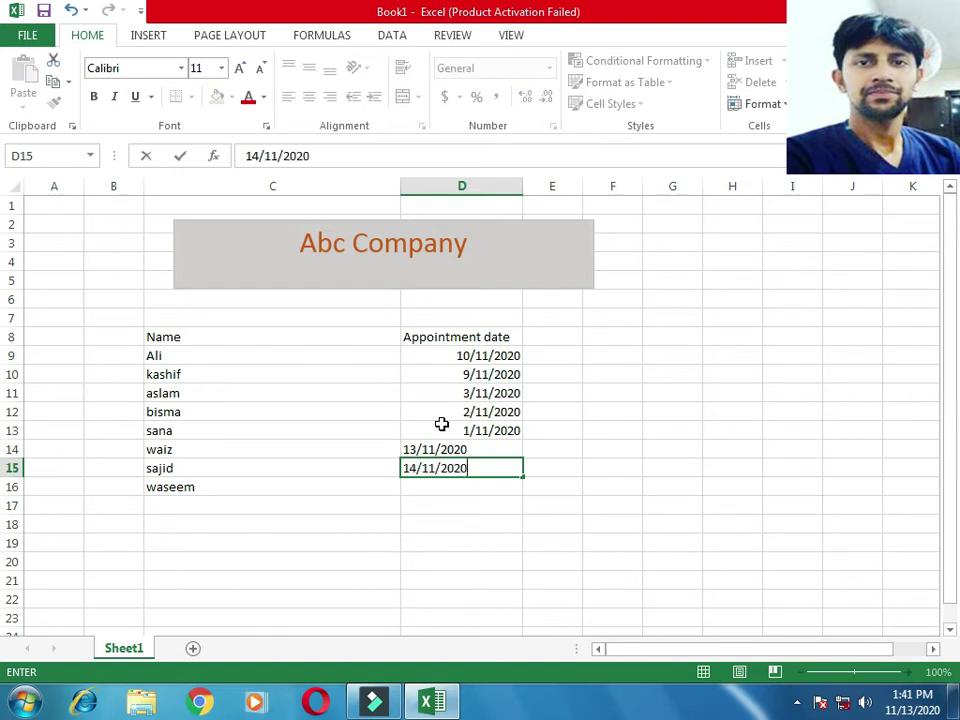
key("Return")
type("15/11/2020")
- Center the appointment dates in D9:D16, then select the names in C9:C16
left_click(431, 542)
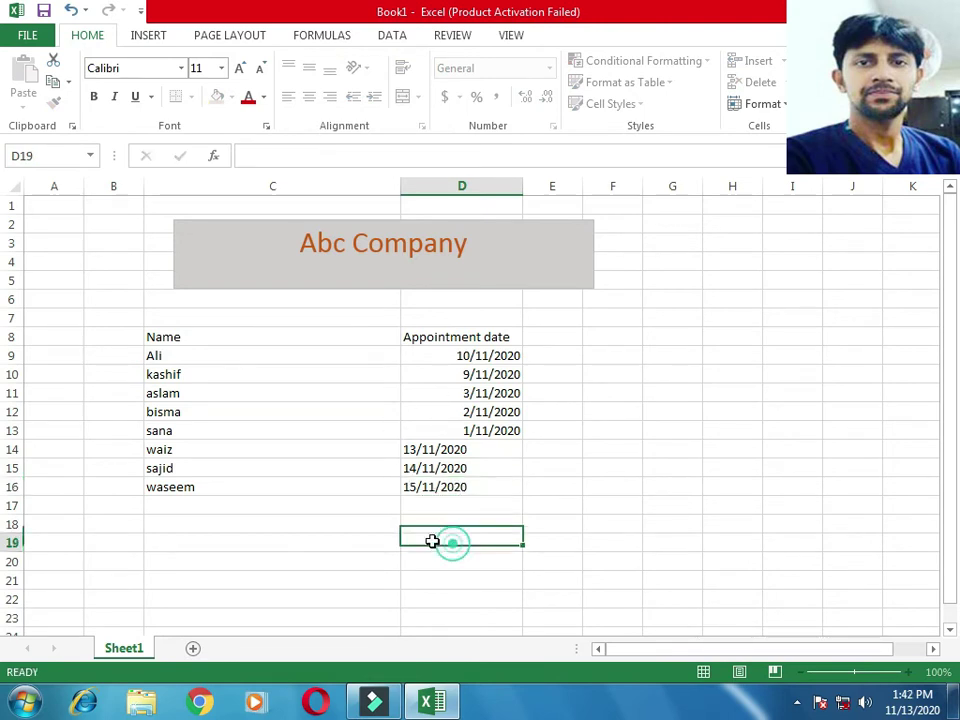
left_click_drag(446, 356, 446, 487)
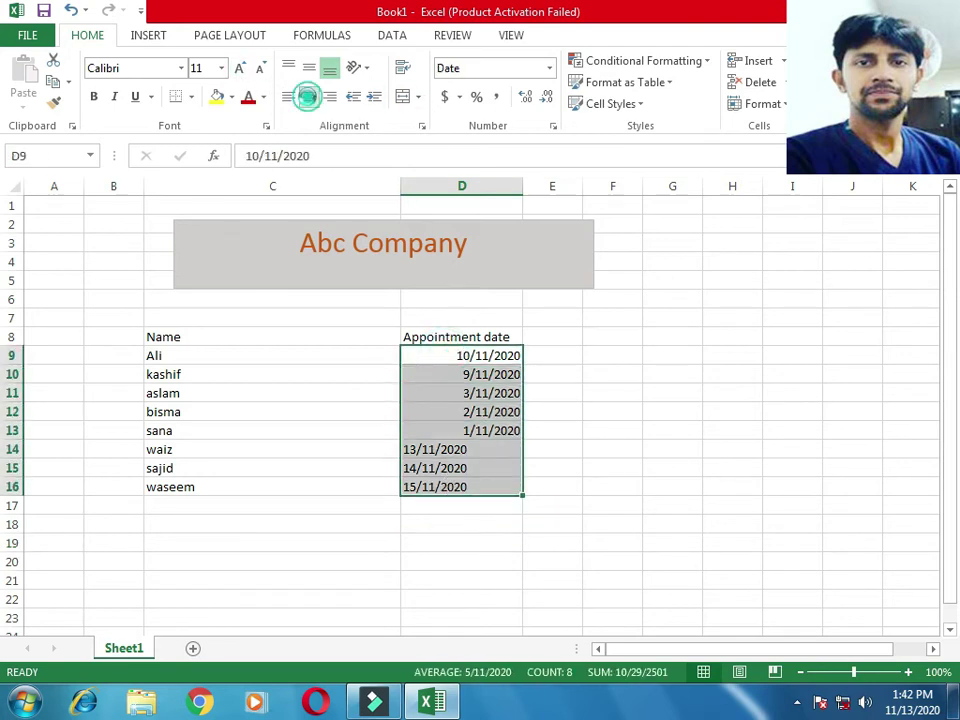
left_click(309, 97)
left_click(425, 519)
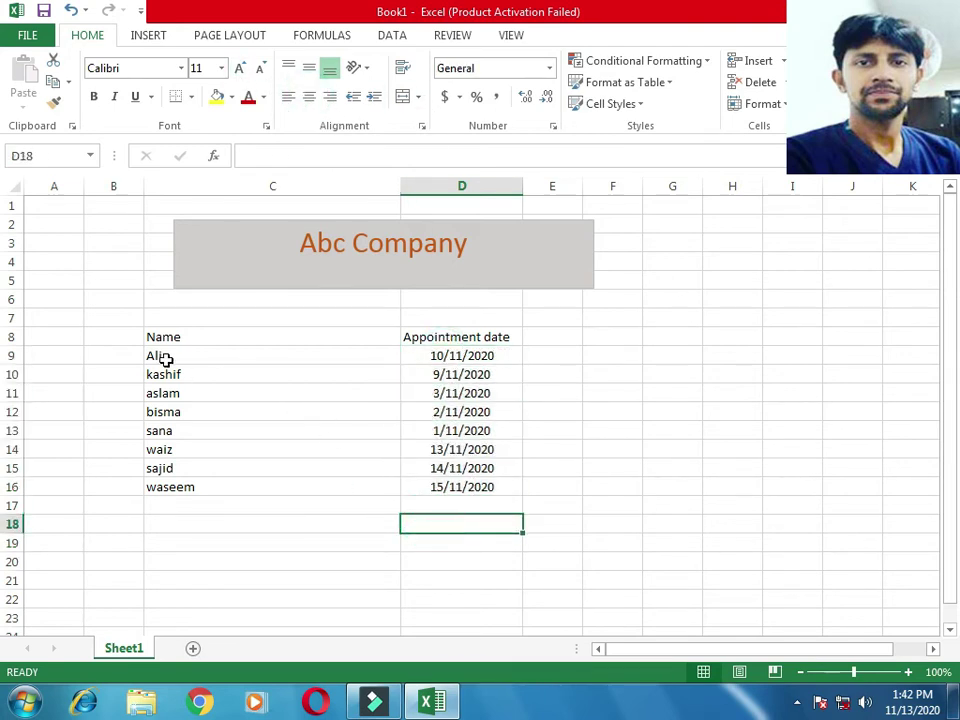
left_click_drag(160, 356, 175, 487)
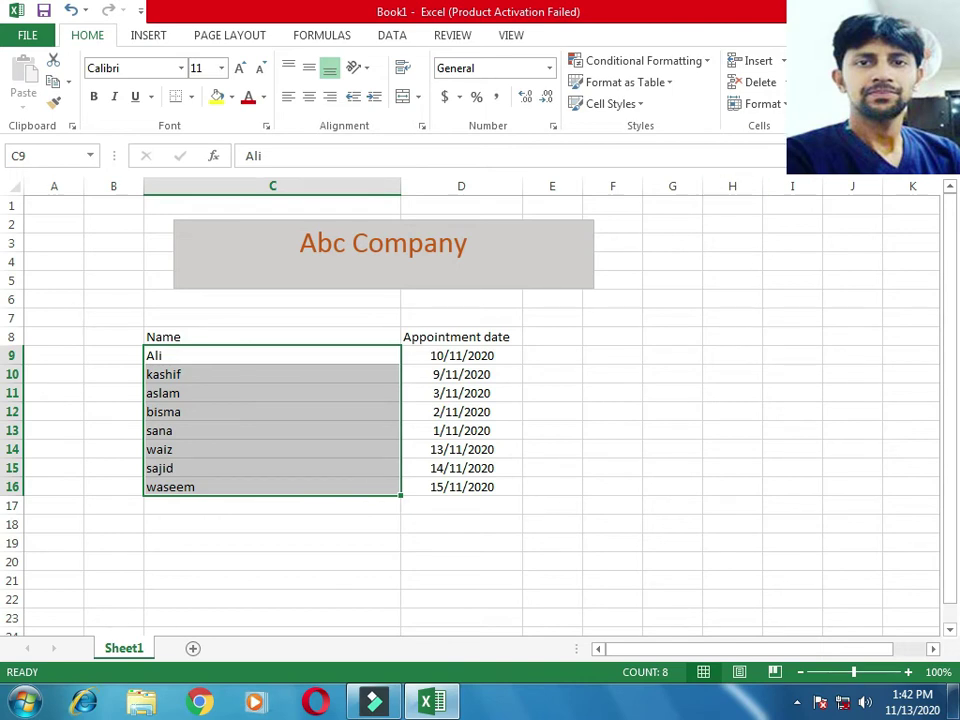
- Sort the names A to Z, expanding the selection so the dates move with them
left_click(860, 90)
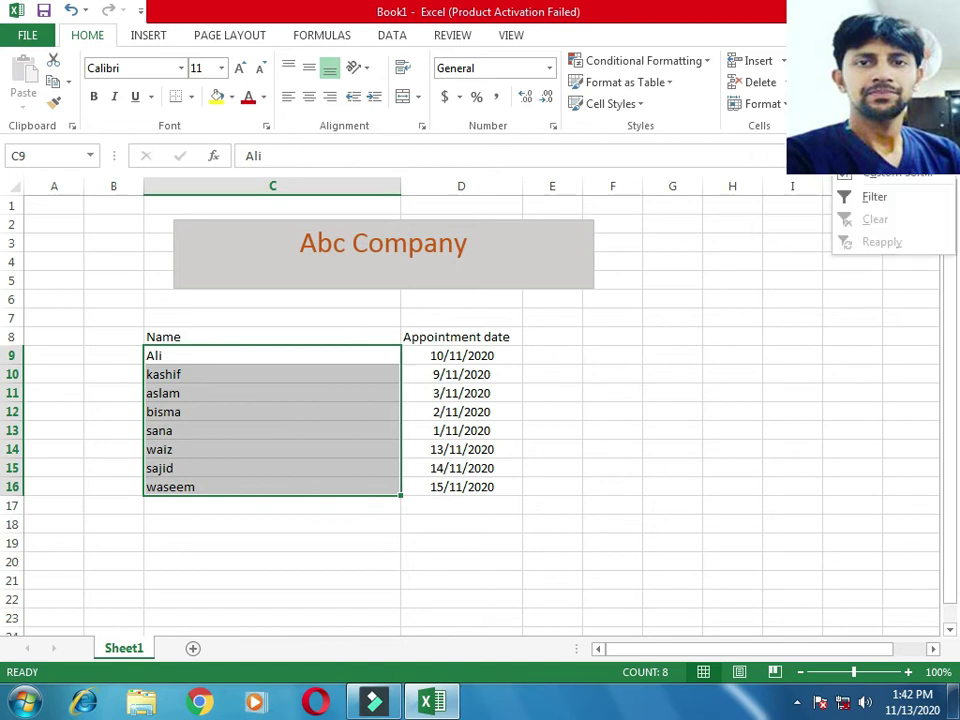
left_click(875, 128)
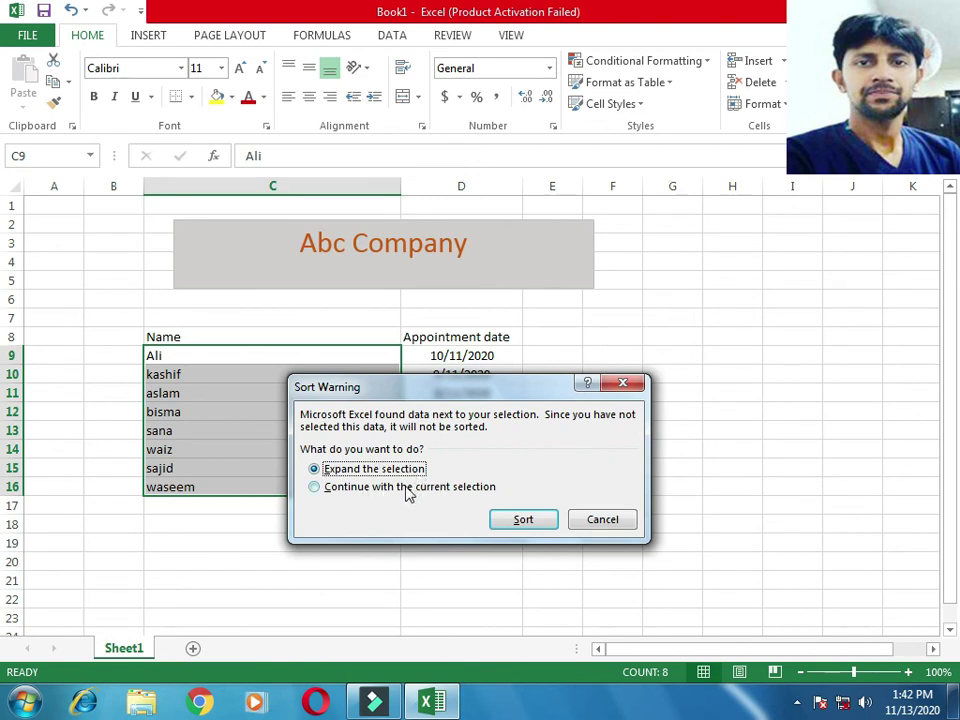
left_click_drag(390, 386, 679, 358)
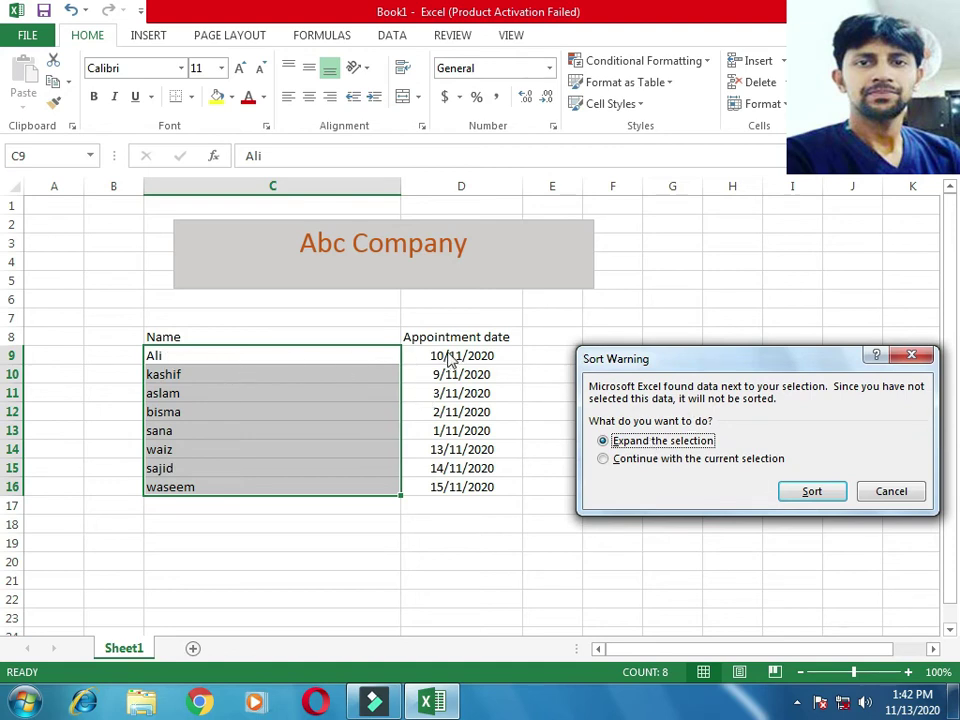
left_click(813, 500)
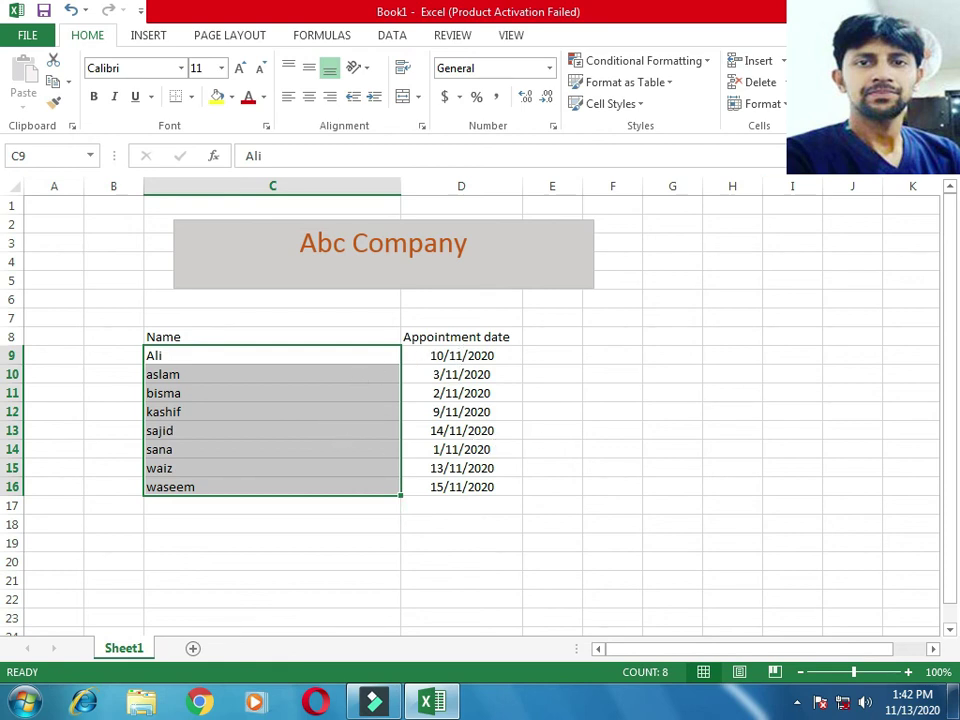
left_click(900, 95)
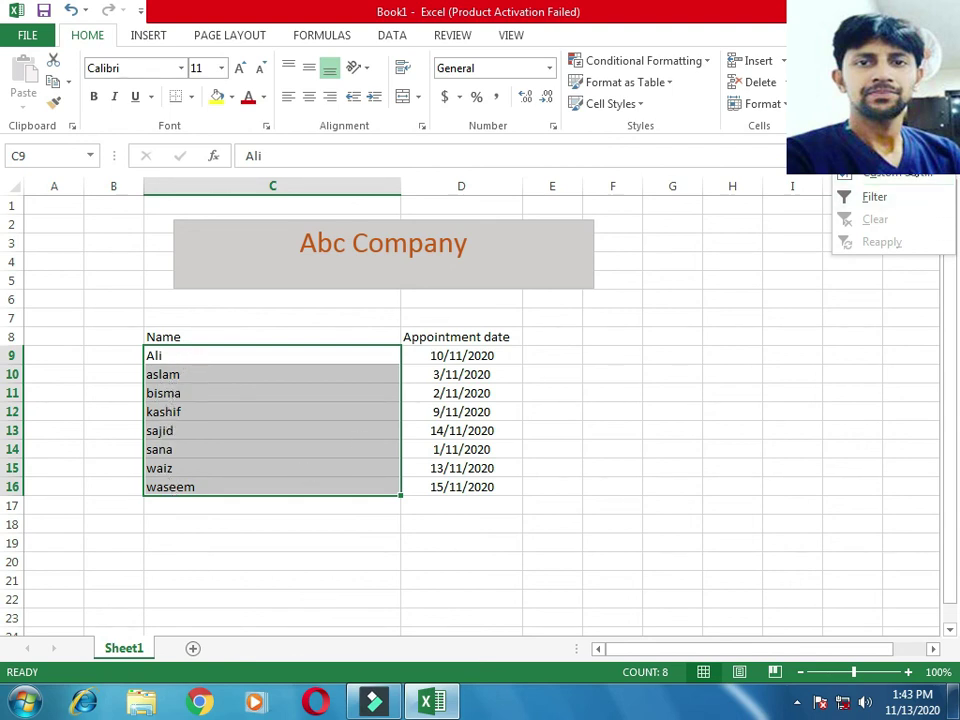
- Sort the names Z to A with the dates kept alongside, then deselect the list
left_click(885, 130)
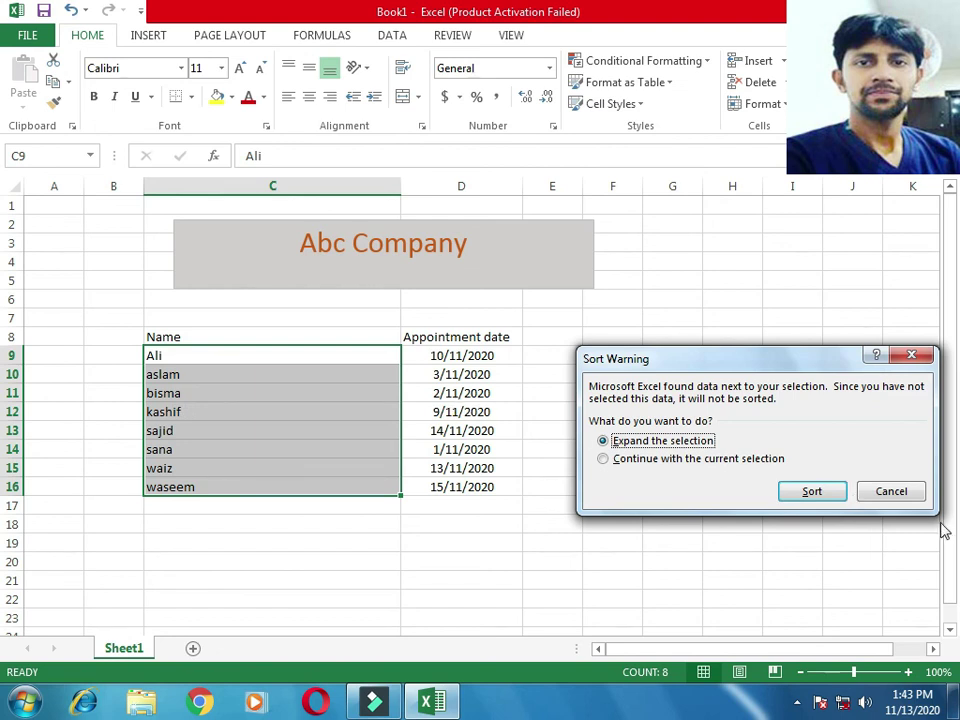
left_click(812, 491)
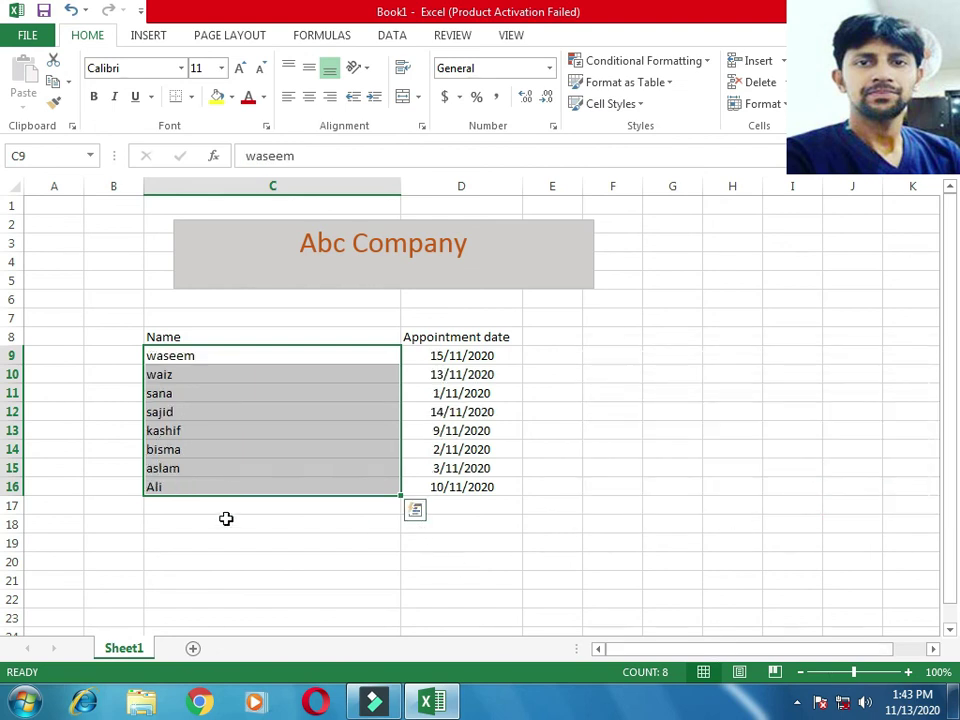
left_click(645, 449)
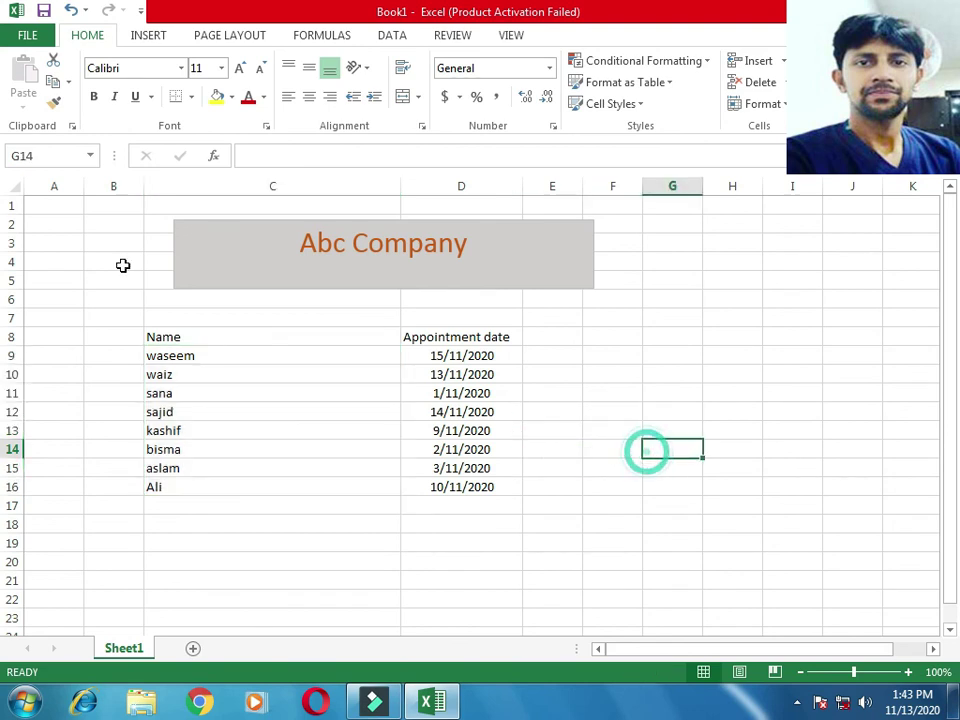